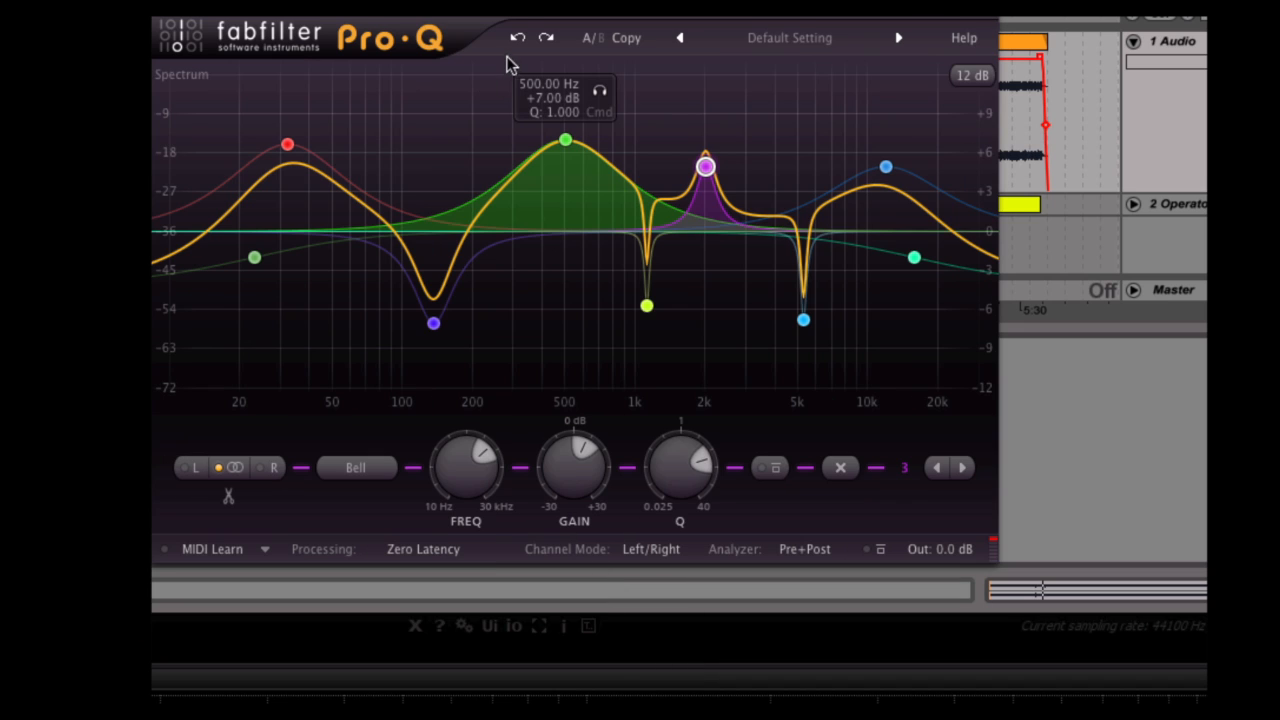
# Undo the last EQ change and switch back and forth between the A and B settings.
pyautogui.click(517, 38)
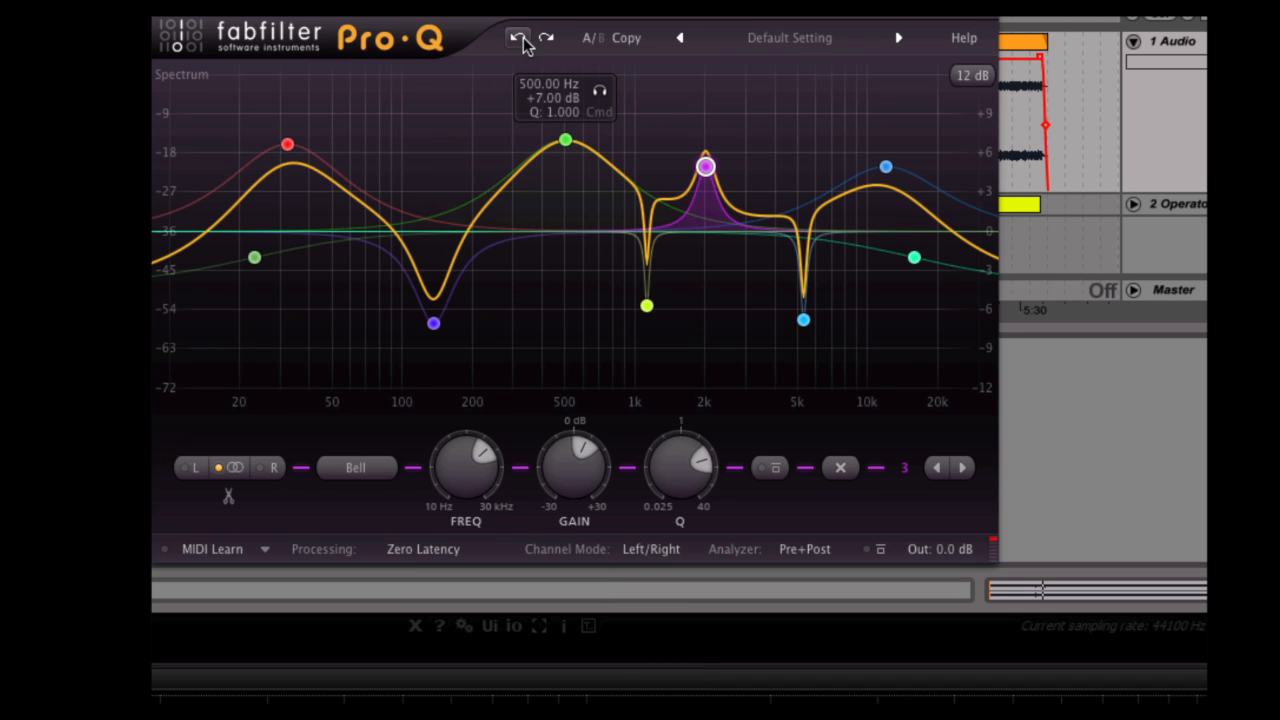
pyautogui.click(591, 40)
pyautogui.click(591, 40)
pyautogui.click(591, 40)
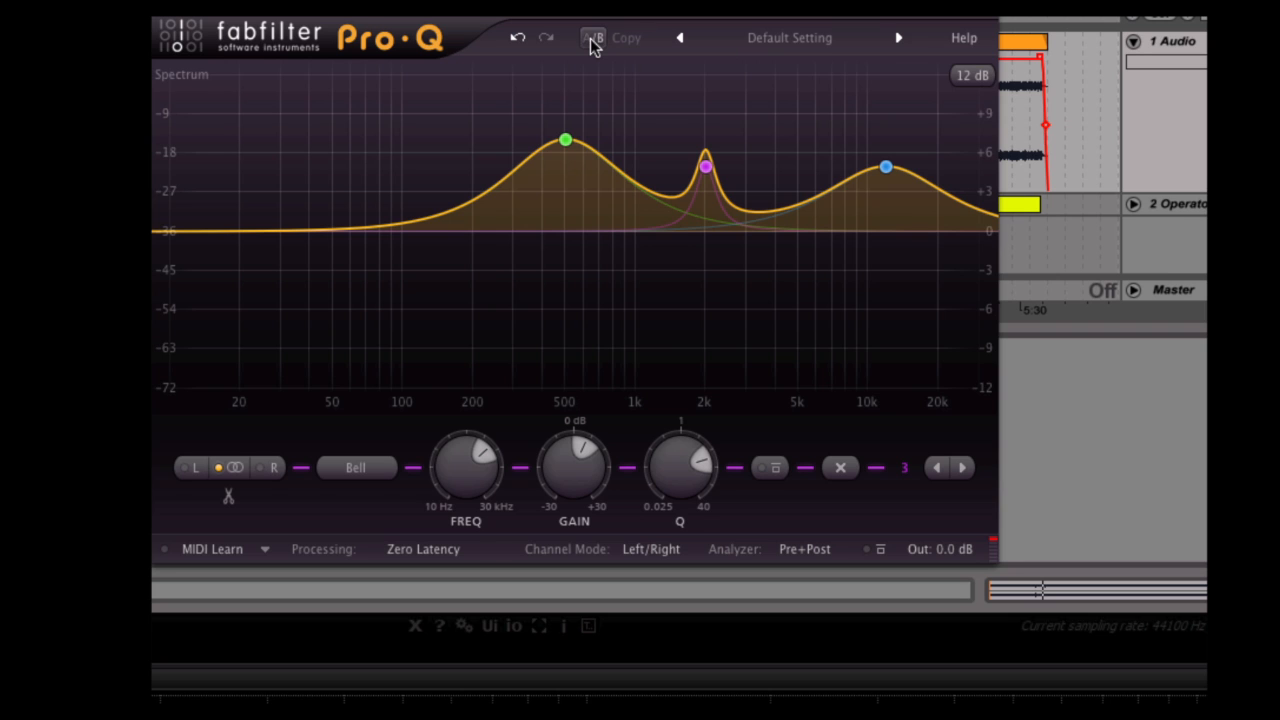
pyautogui.click(852, 38)
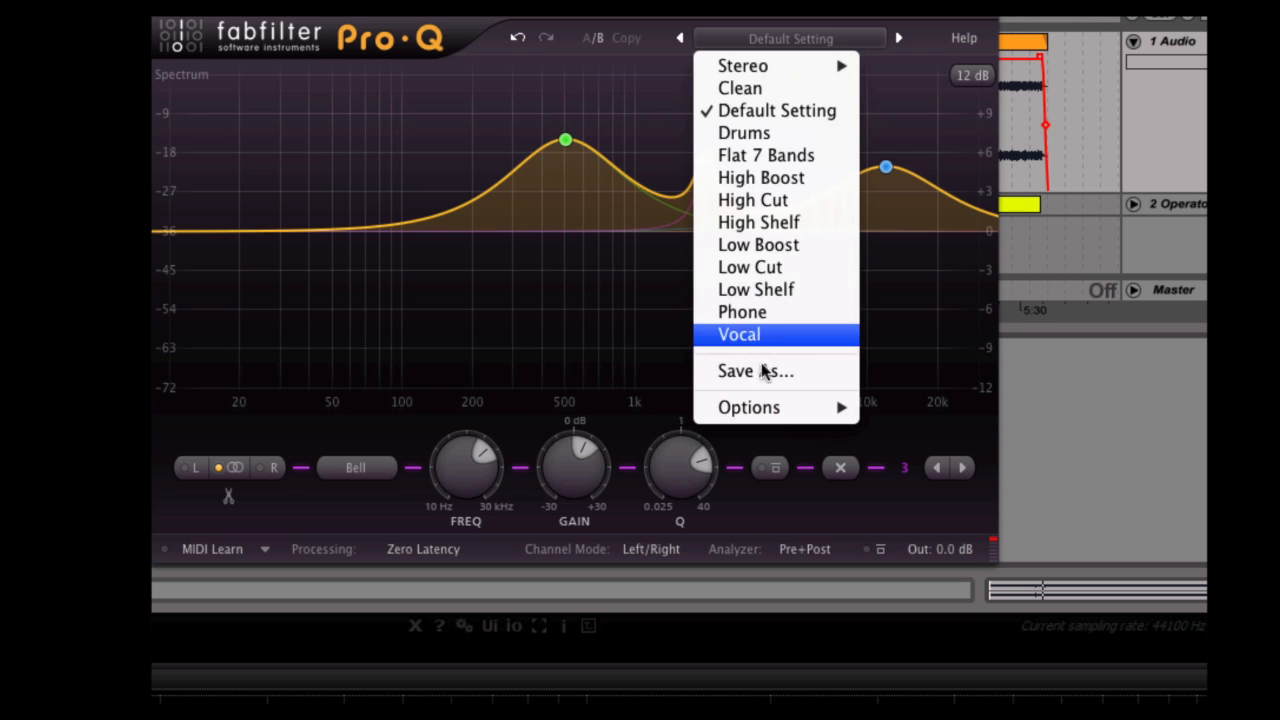
pyautogui.click(840, 40)
pyautogui.click(968, 40)
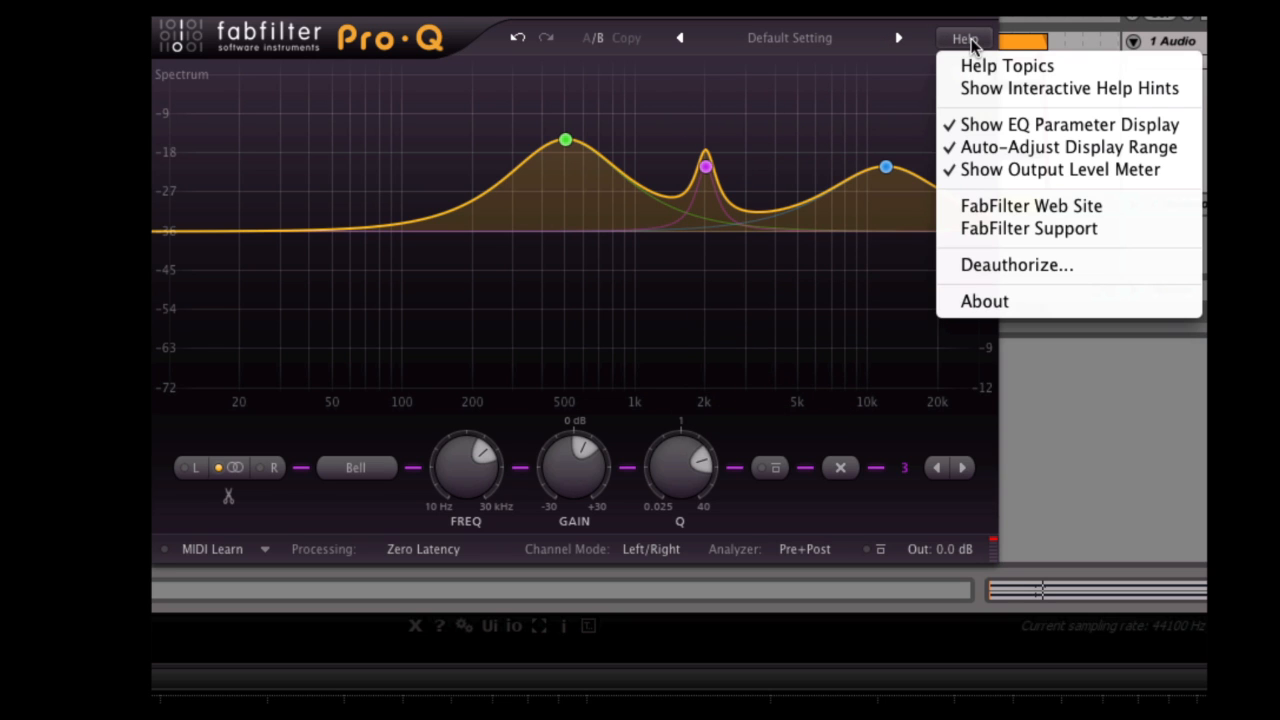
pyautogui.click(964, 38)
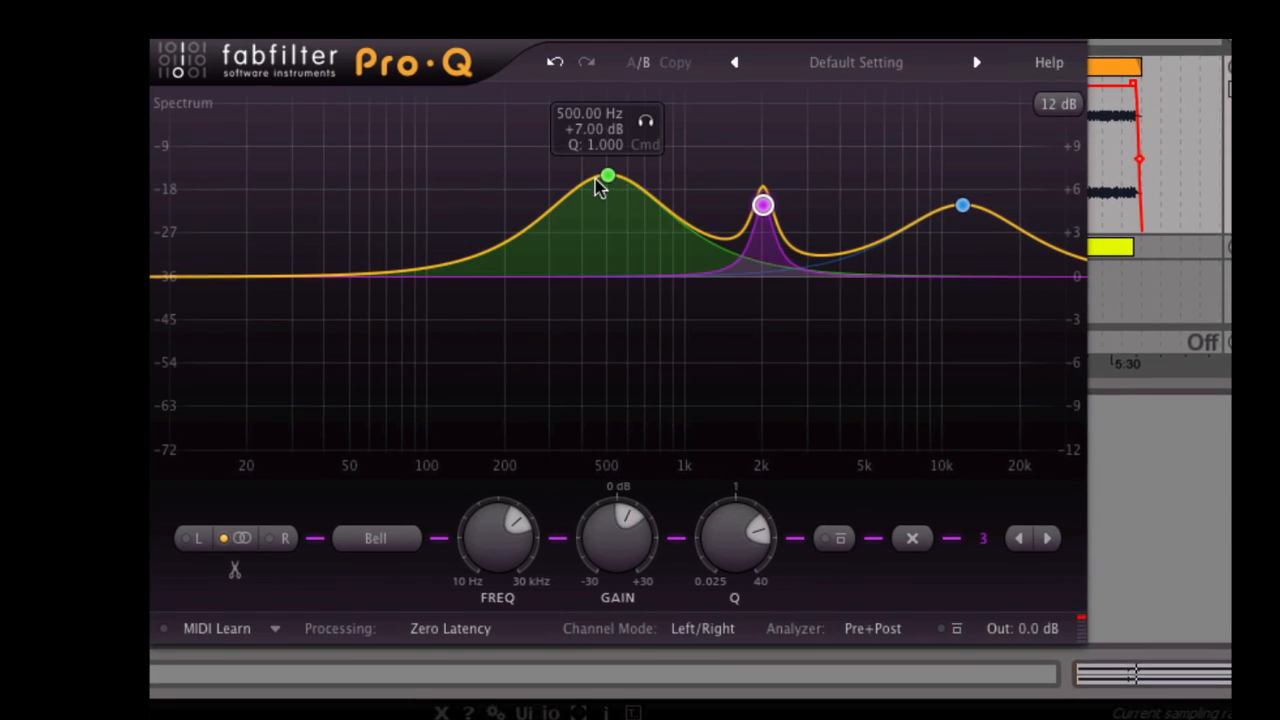
# Try the 500 Hz band on the right channel and back in stereo, and split it into left and right bands, shifting one lower.
pyautogui.click(605, 179)
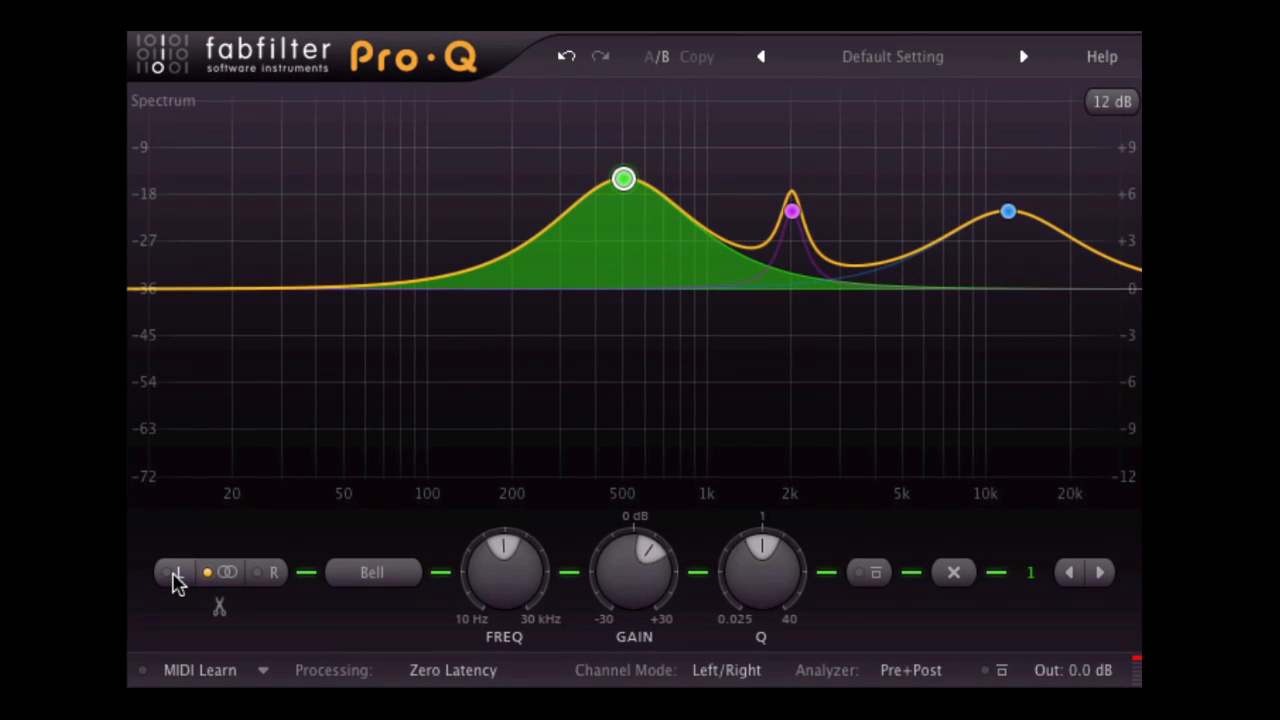
pyautogui.click(266, 574)
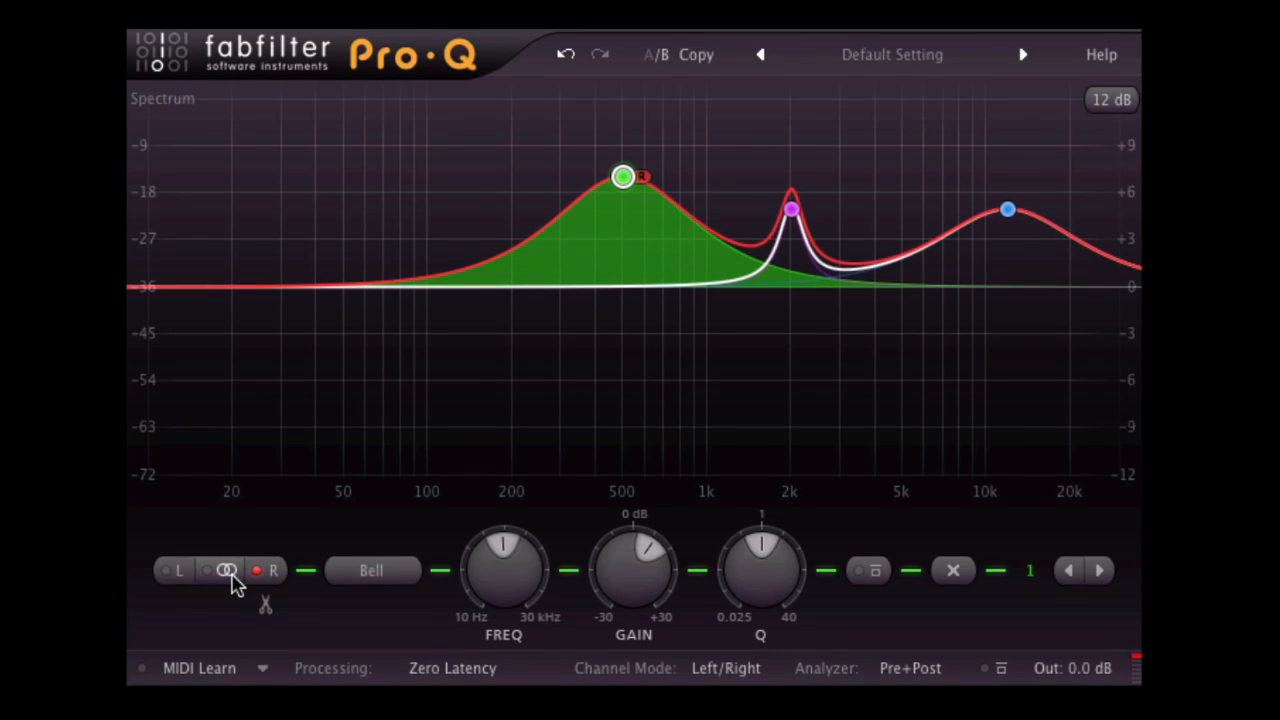
pyautogui.click(230, 578)
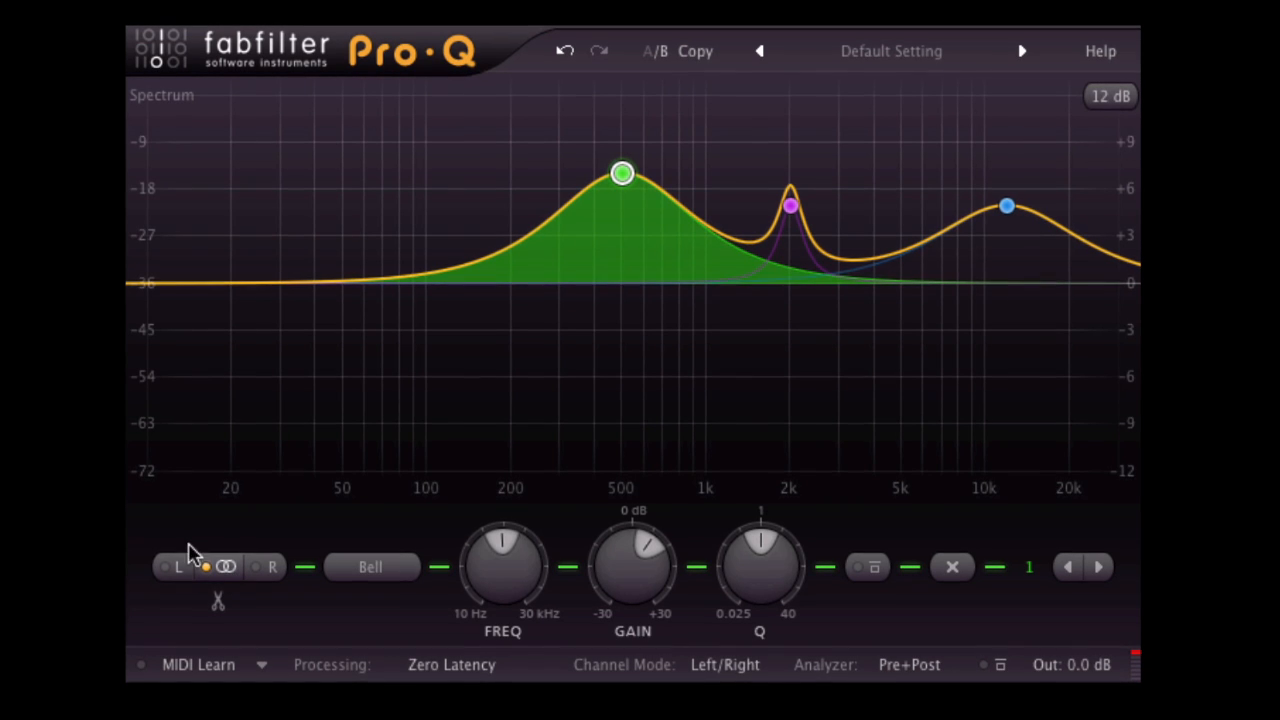
pyautogui.click(218, 602)
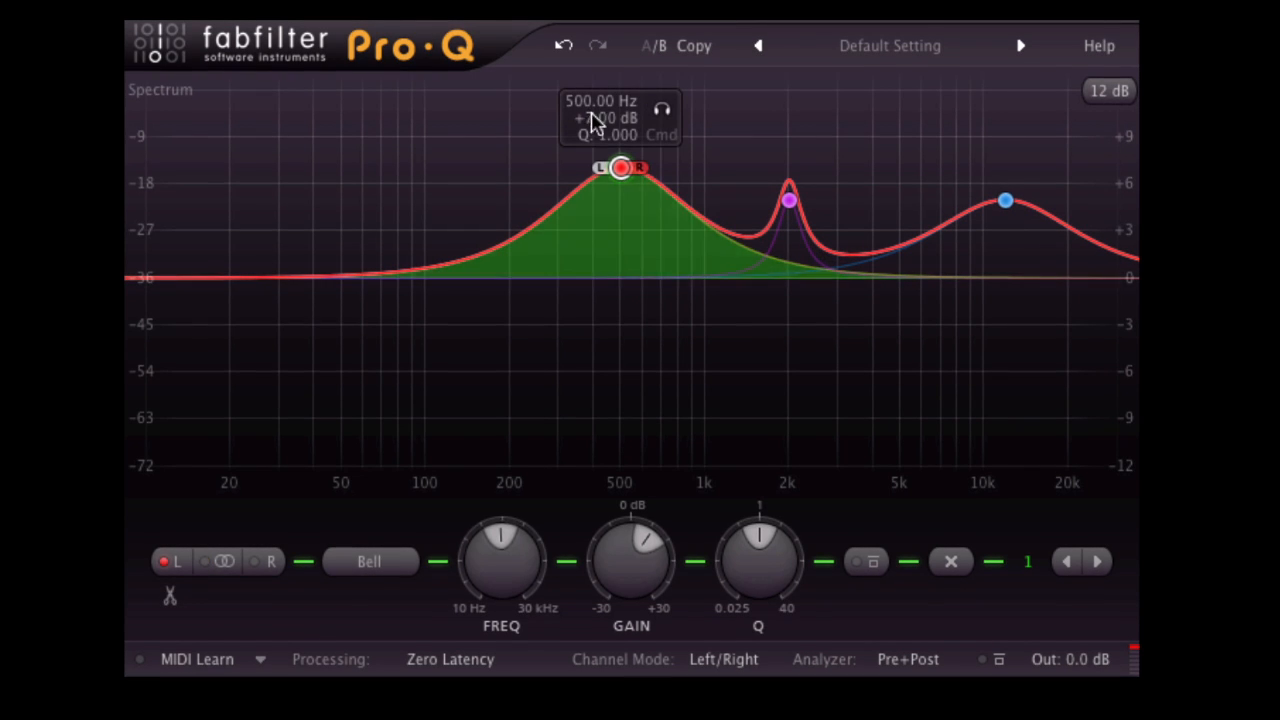
pyautogui.moveTo(624, 174); pyautogui.dragTo(558, 187)
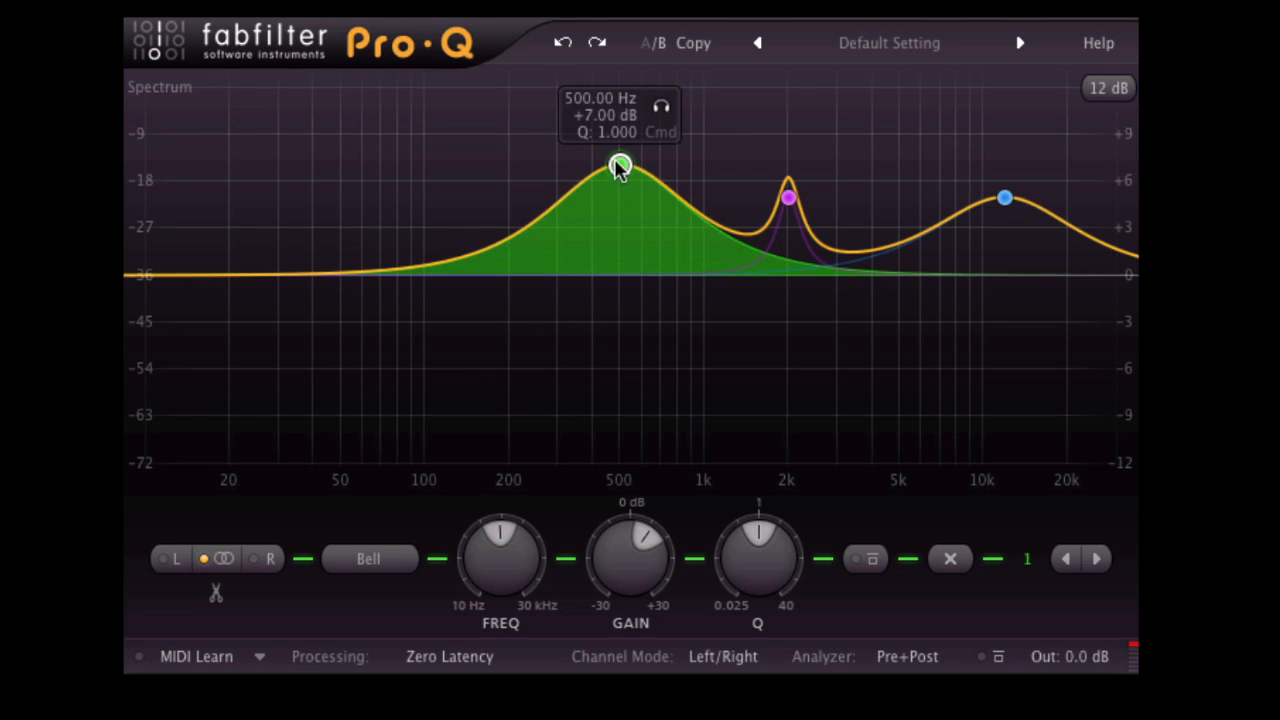
# Move the 500 Hz bell to about 181 Hz, +5.7 dB, and turn it into a Low Shelf at about 44 Hz, -2.4 dB.
pyautogui.moveTo(620, 168); pyautogui.dragTo(532, 178)
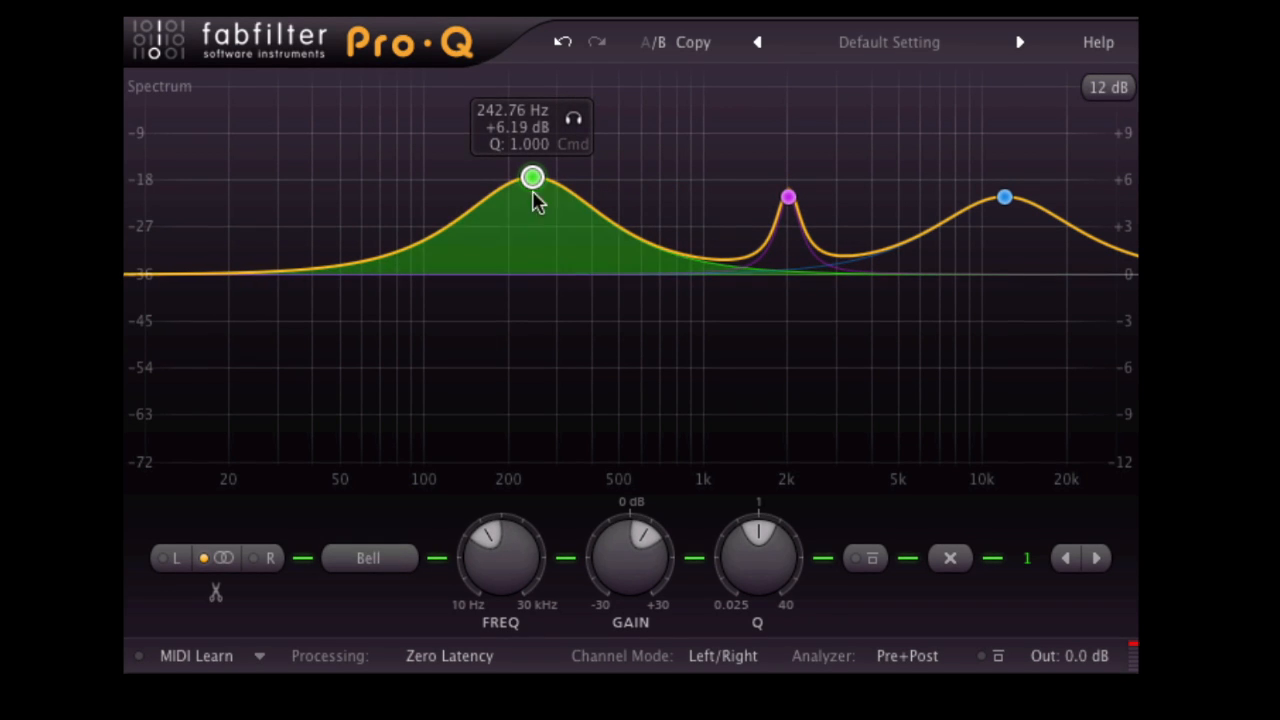
pyautogui.moveTo(532, 178); pyautogui.dragTo(497, 183)
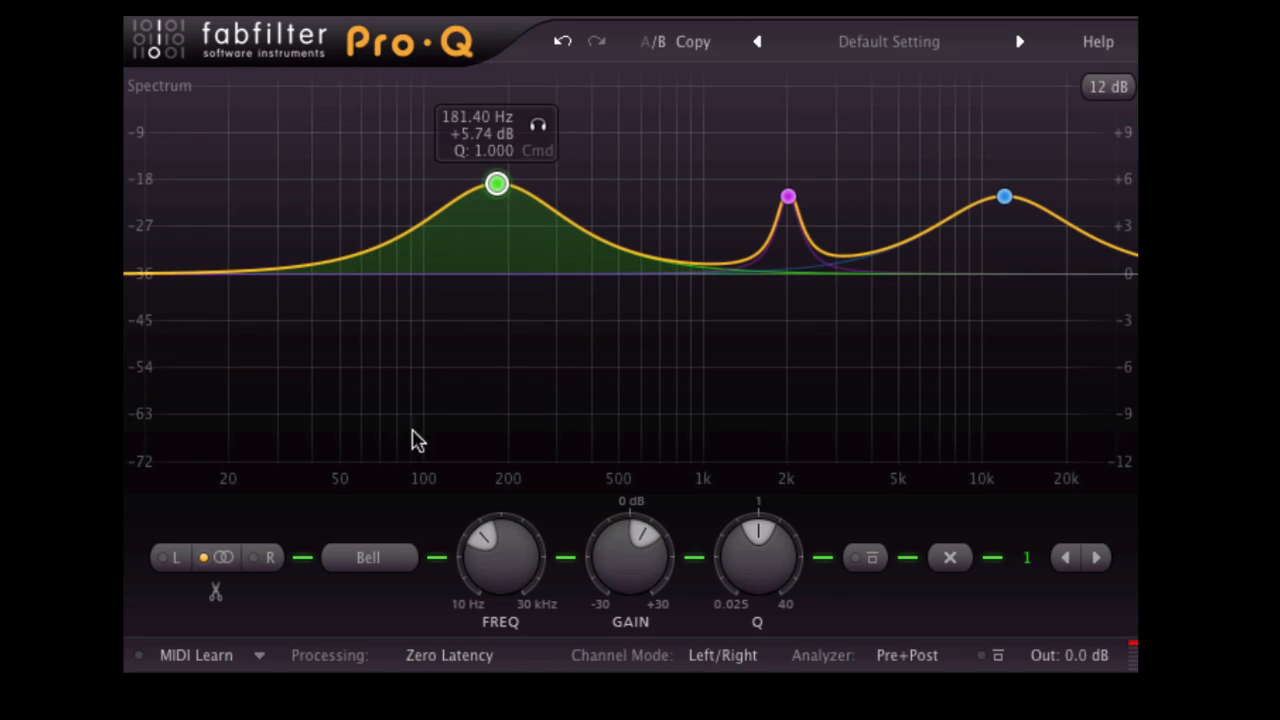
pyautogui.click(368, 557)
pyautogui.click(400, 617)
pyautogui.moveTo(503, 285); pyautogui.dragTo(324, 364)
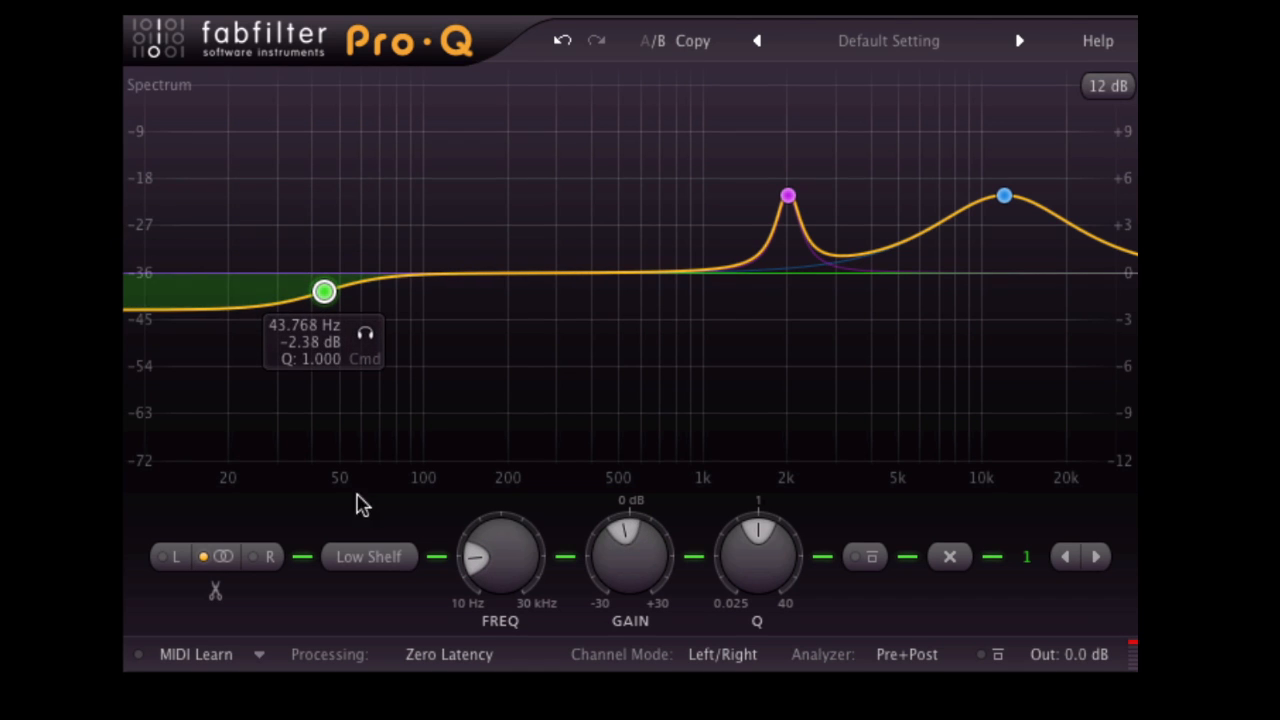
# Change the low shelf band to a Low Cut at about 66 Hz with a Q of about 0.88.
pyautogui.click(369, 557)
pyautogui.click(395, 652)
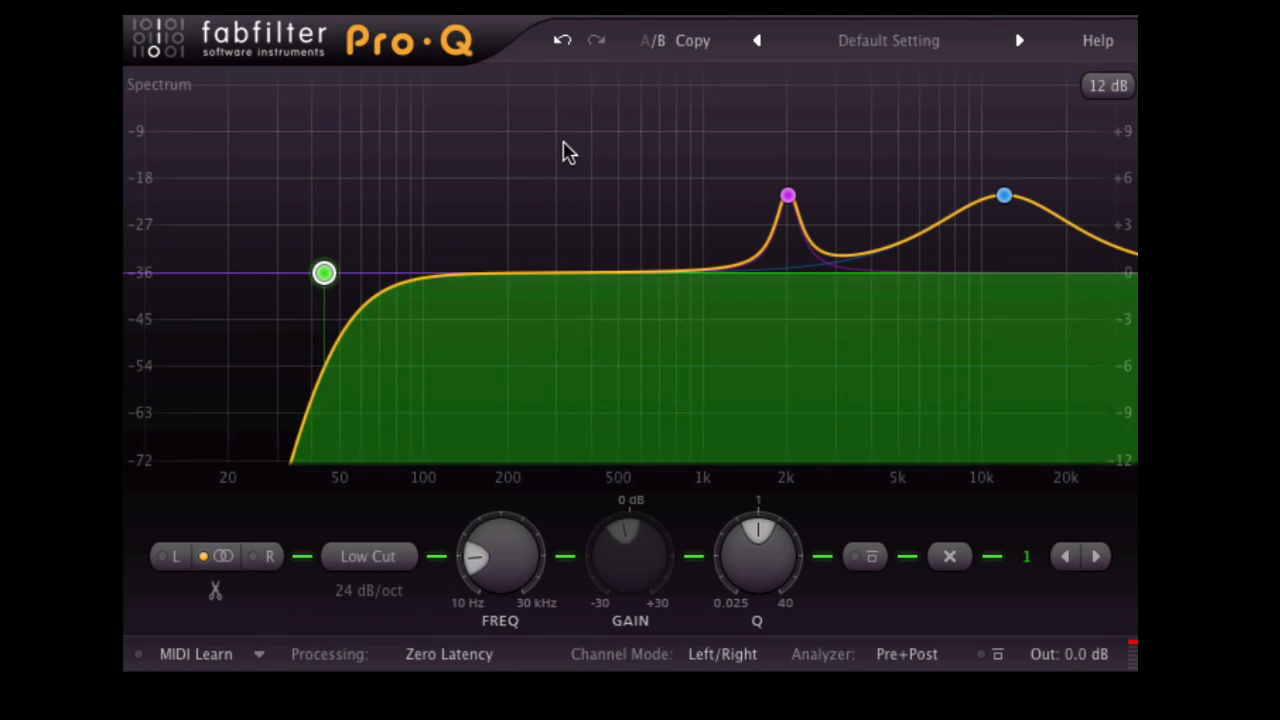
pyautogui.moveTo(325, 274); pyautogui.dragTo(373, 288)
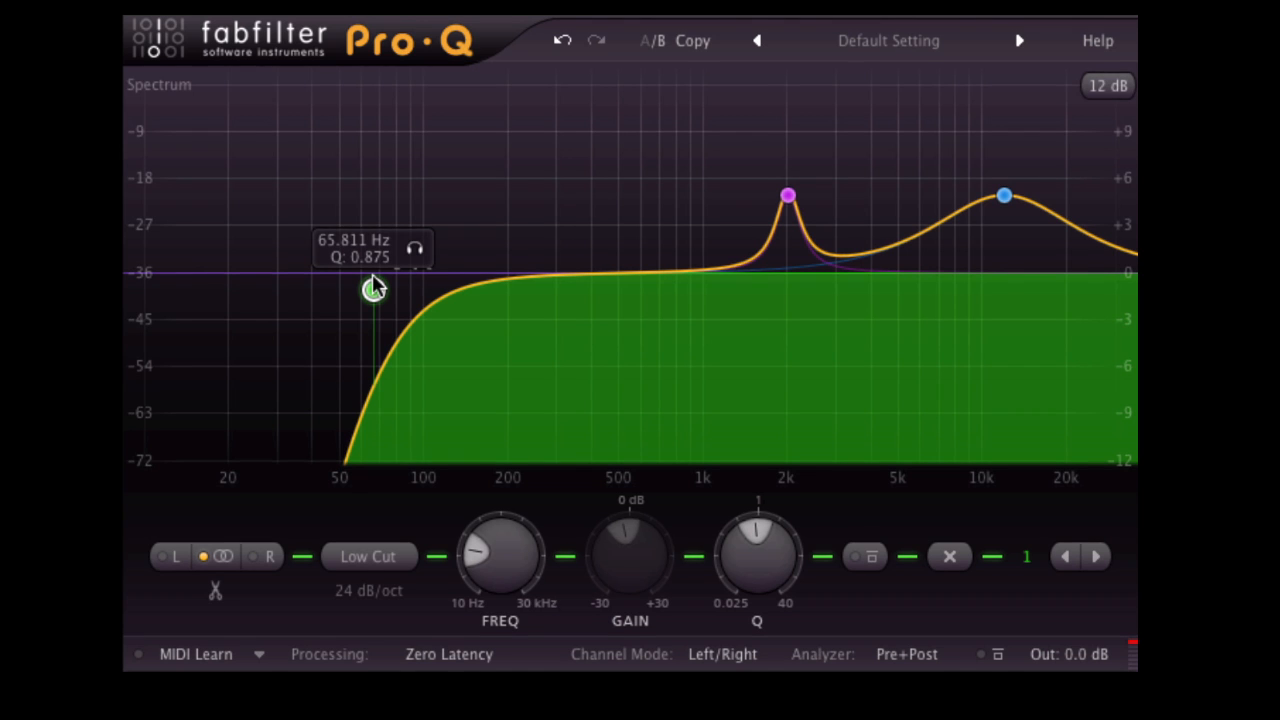
# Move the low cut band up to about 279 Hz with a Q of about 0.9 and make it a High Cut.
pyautogui.click(368, 556)
pyautogui.click(395, 672)
pyautogui.moveTo(373, 293); pyautogui.dragTo(550, 295)
pyautogui.click(370, 558)
pyautogui.click(395, 697)
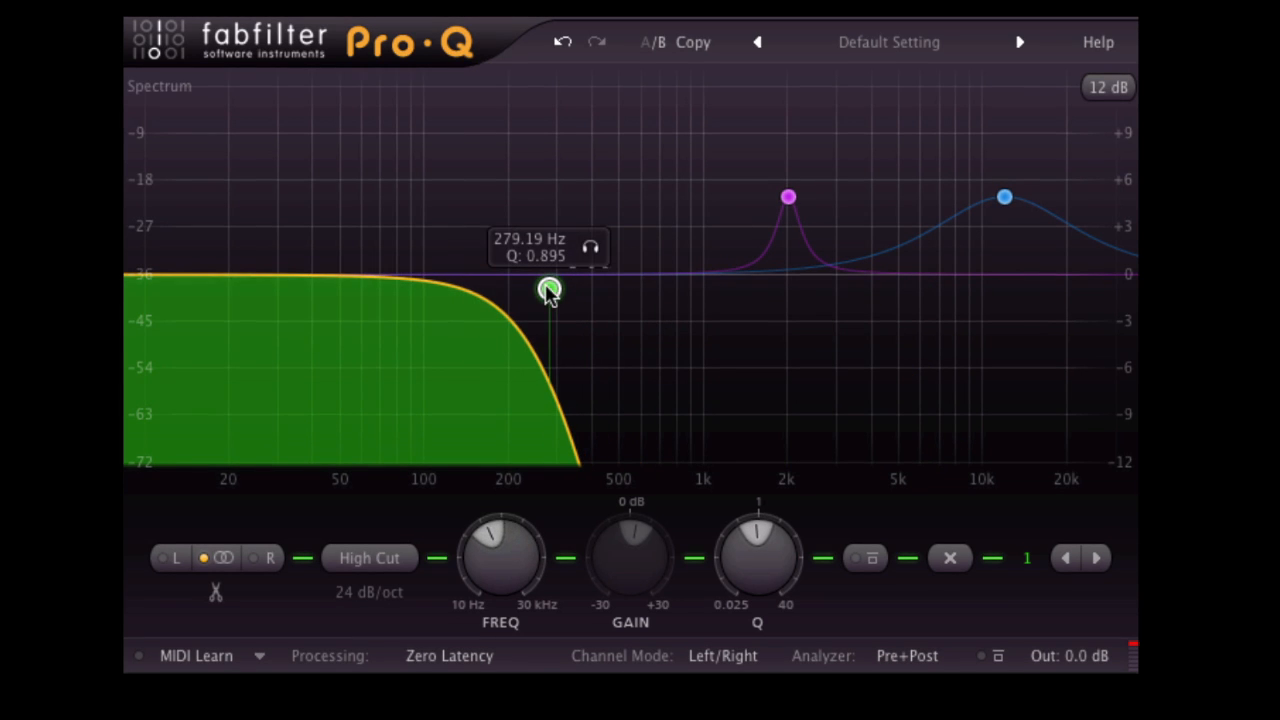
# Try a 6 dB/oct slope on the High Cut band and change it to 48 dB/oct.
pyautogui.click(369, 596)
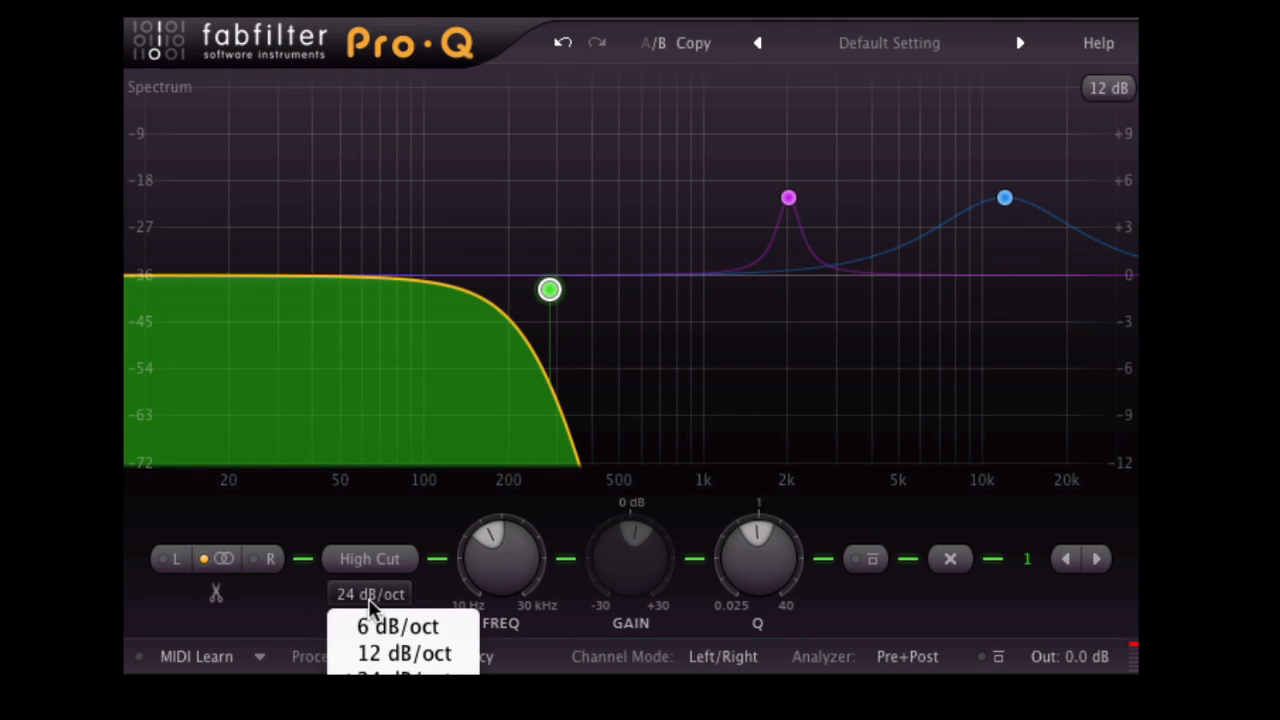
pyautogui.click(412, 630)
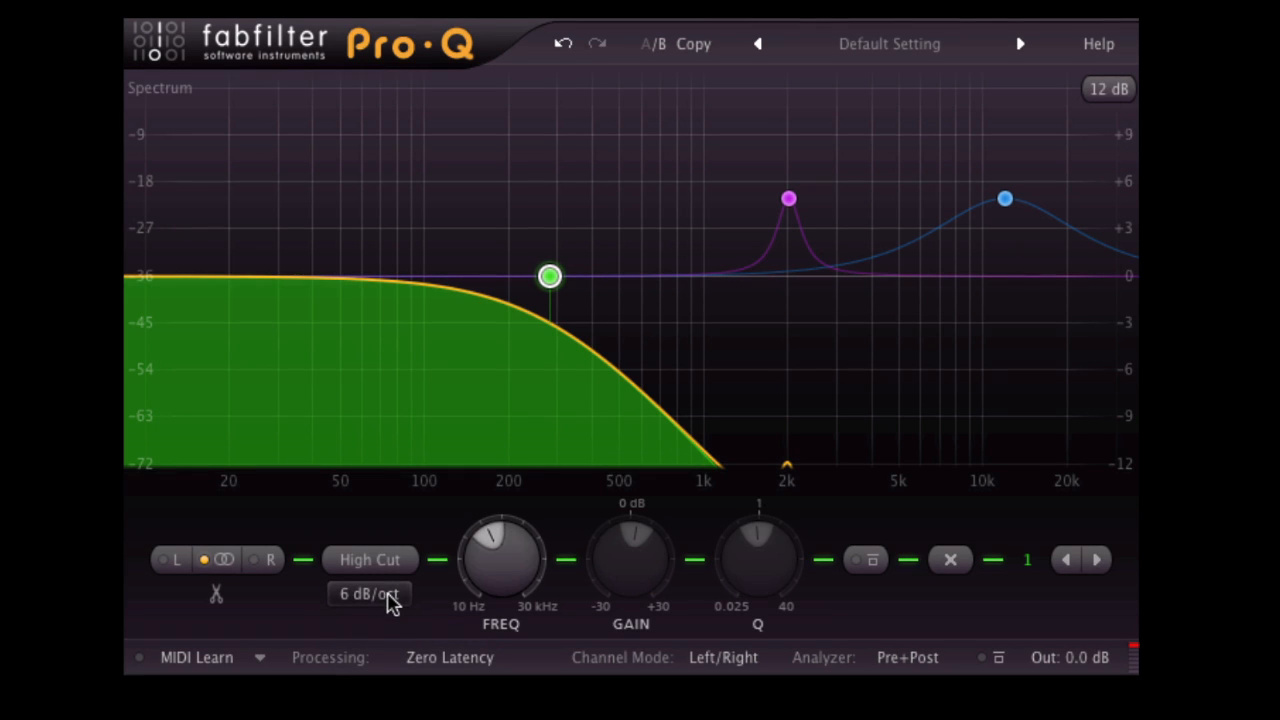
pyautogui.click(388, 597)
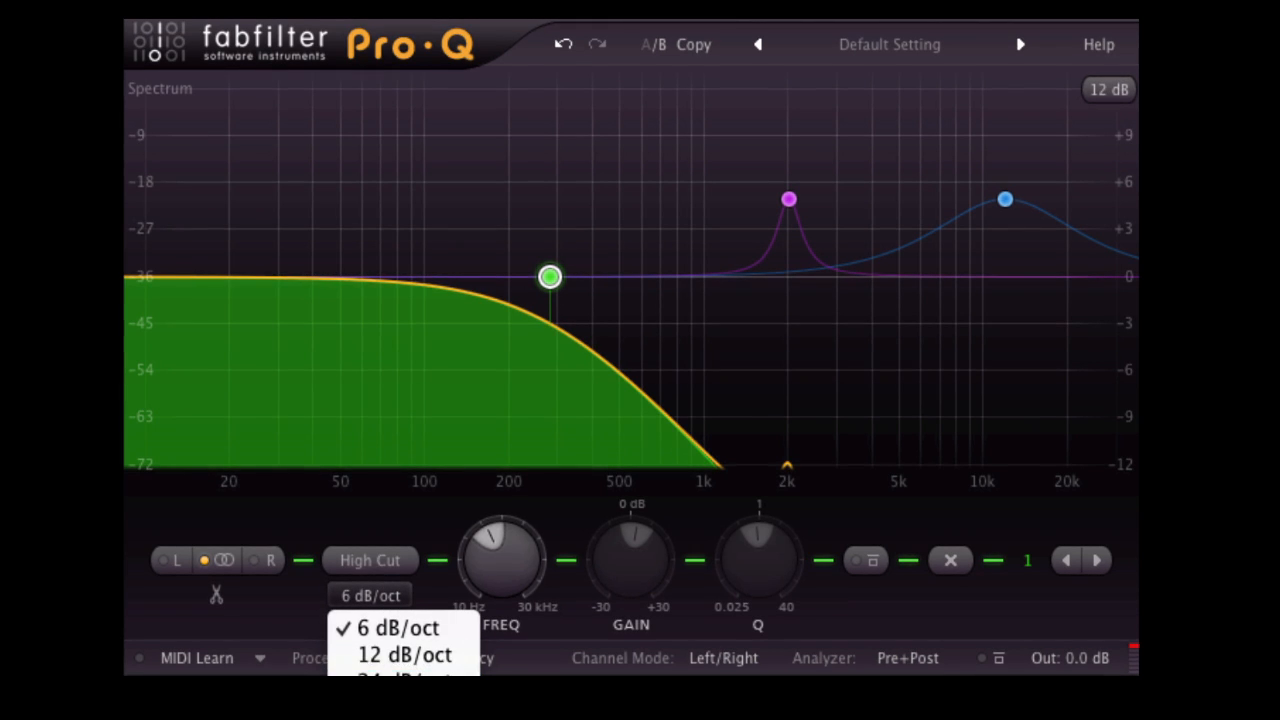
pyautogui.click(405, 709)
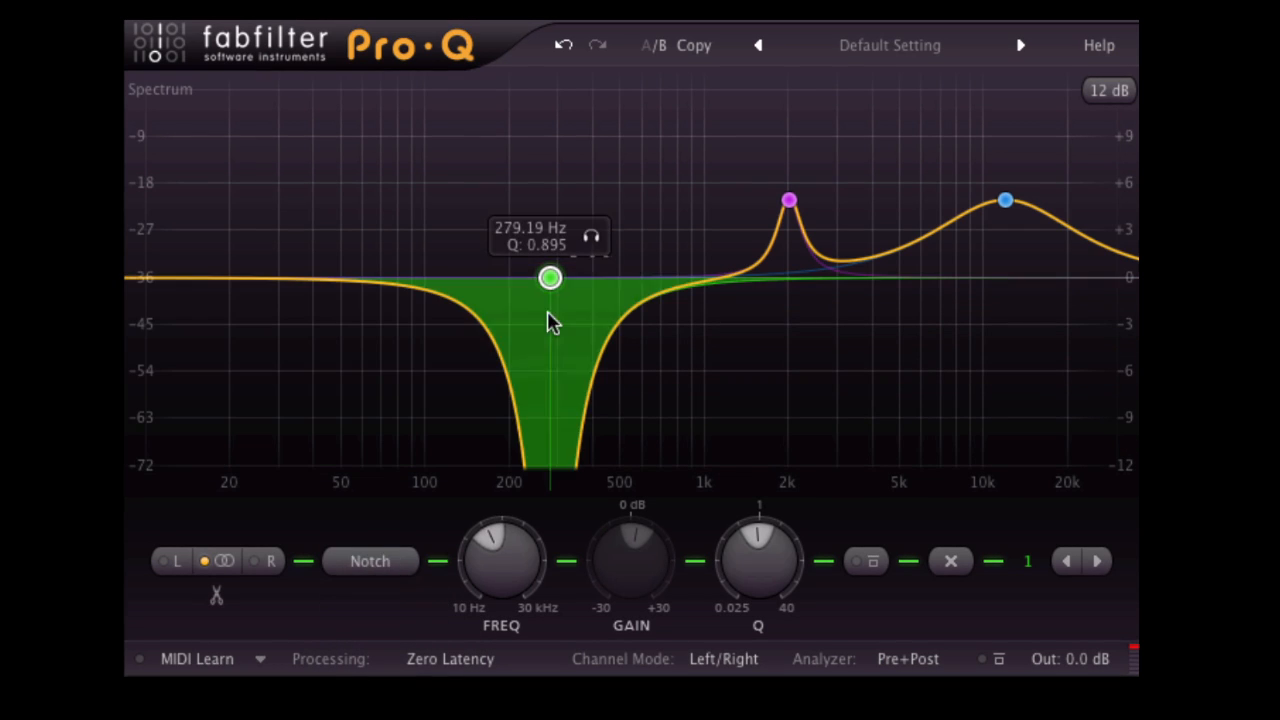
# Make the band a Notch at about 57 Hz, raising its Q to 40 and widening it to a Q of about 10.
pyautogui.moveTo(553, 282); pyautogui.dragTo(360, 282)
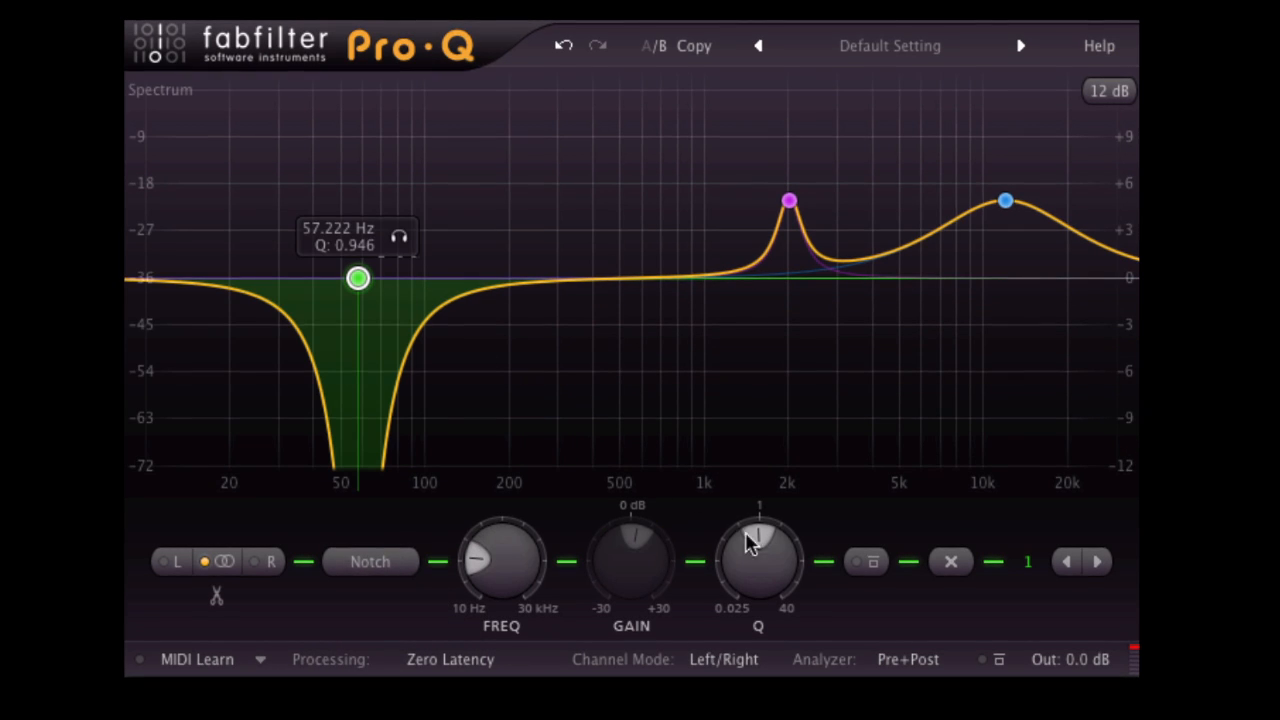
pyautogui.moveTo(754, 535); pyautogui.dragTo(760, 380)
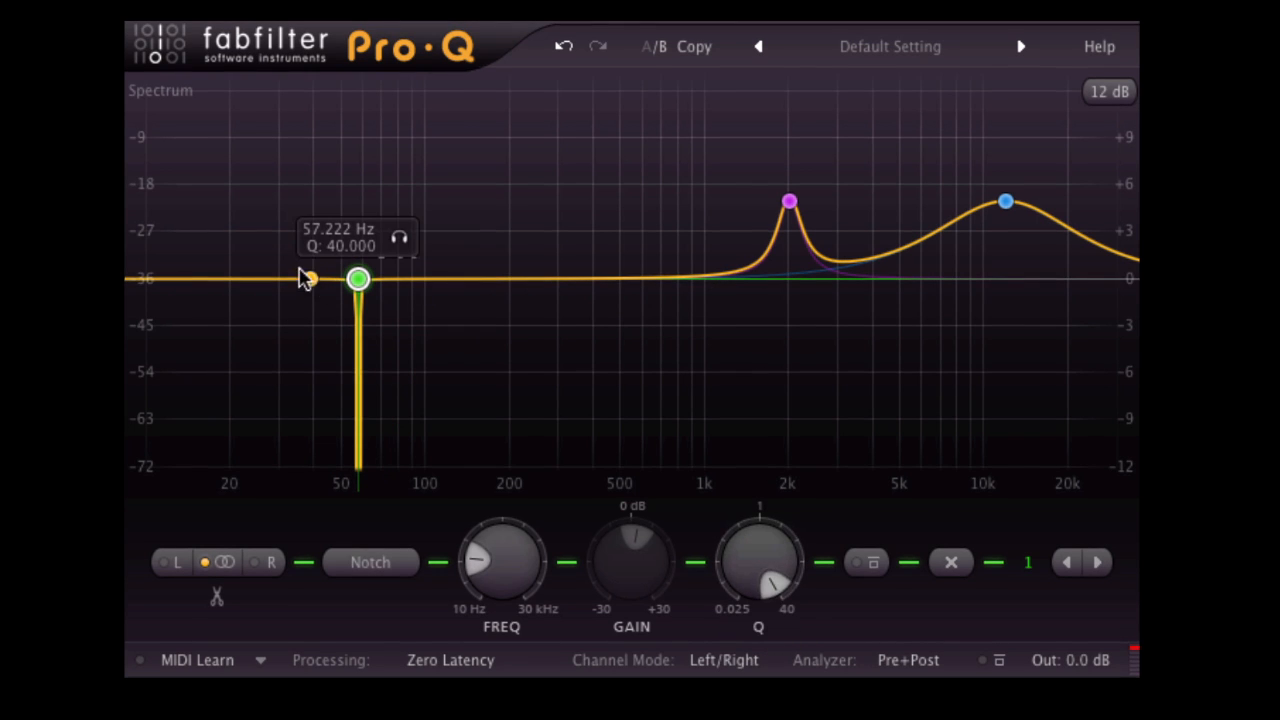
pyautogui.moveTo(766, 571); pyautogui.dragTo(758, 645)
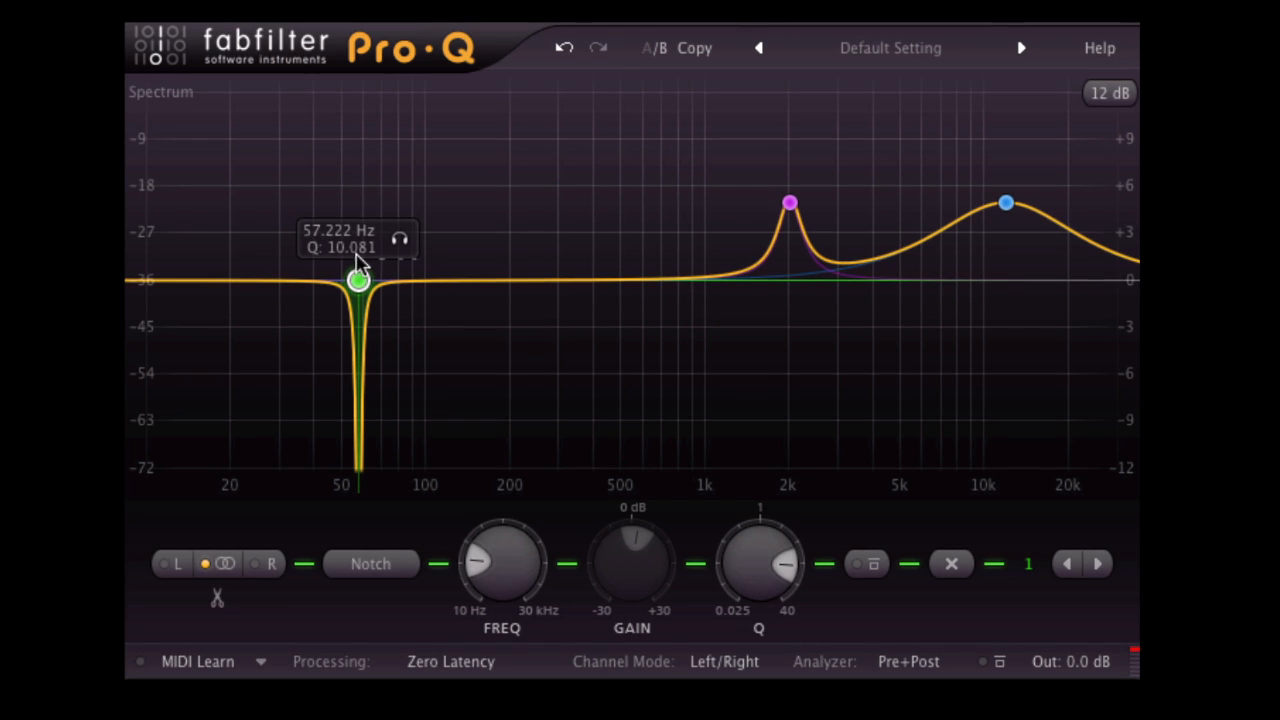
# Undo the last notch change and rework the band as a bell cut a little below 200 Hz.
pyautogui.hotkey('ctrl', 'z')
pyautogui.moveTo(489, 571); pyautogui.dragTo(560, 570)
pyautogui.moveTo(639, 547); pyautogui.dragTo(632, 636)
# Narrow the bell to a Q of 40 and move it to about 281 Hz with a gain of about +4.6 dB.
pyautogui.moveTo(763, 568); pyautogui.dragTo(766, 423)
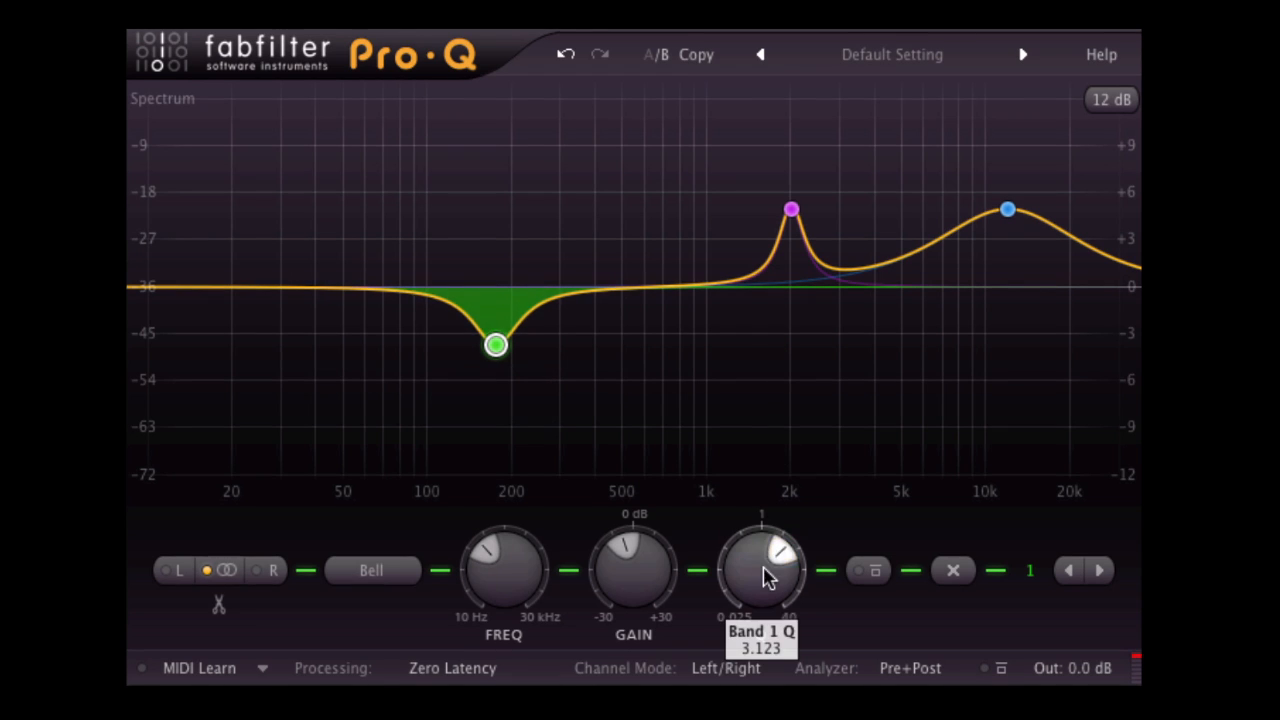
pyautogui.moveTo(766, 574); pyautogui.dragTo(748, 437)
pyautogui.moveTo(509, 346); pyautogui.dragTo(553, 216)
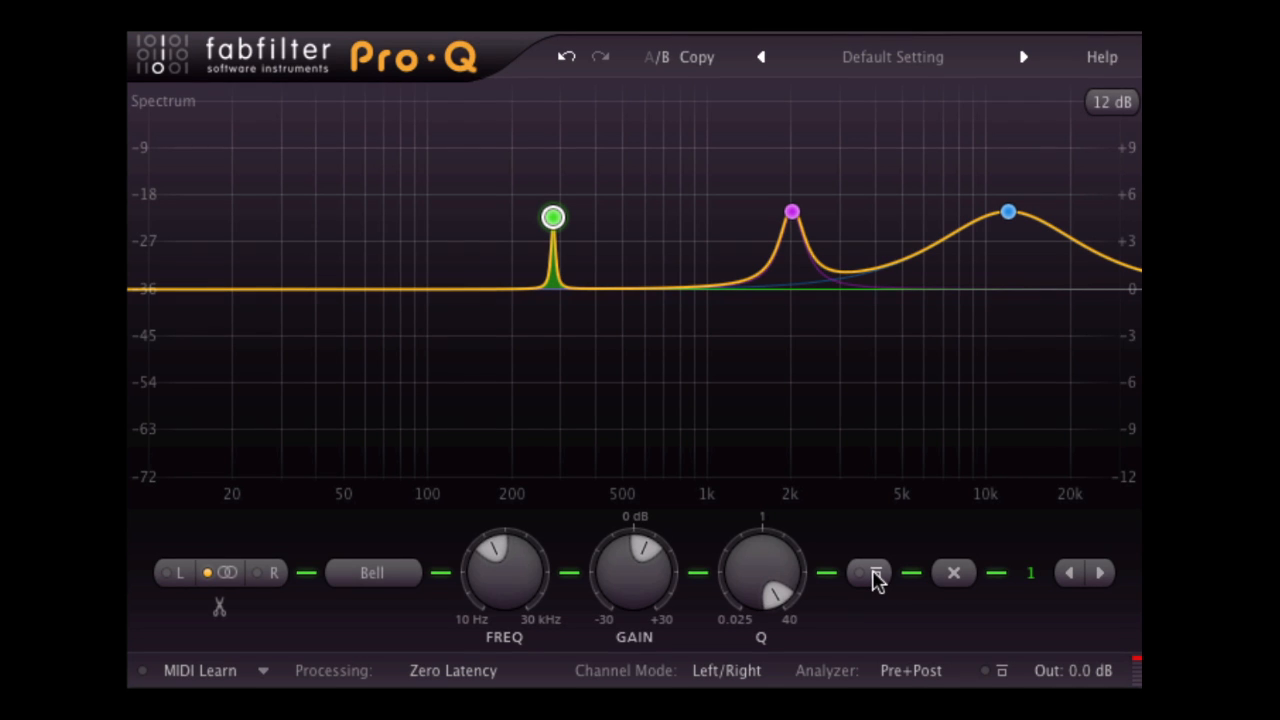
# Toggle the bypass of the narrow 281 Hz band on and off several times to compare the curve.
pyautogui.click(875, 578)
pyautogui.click(875, 578)
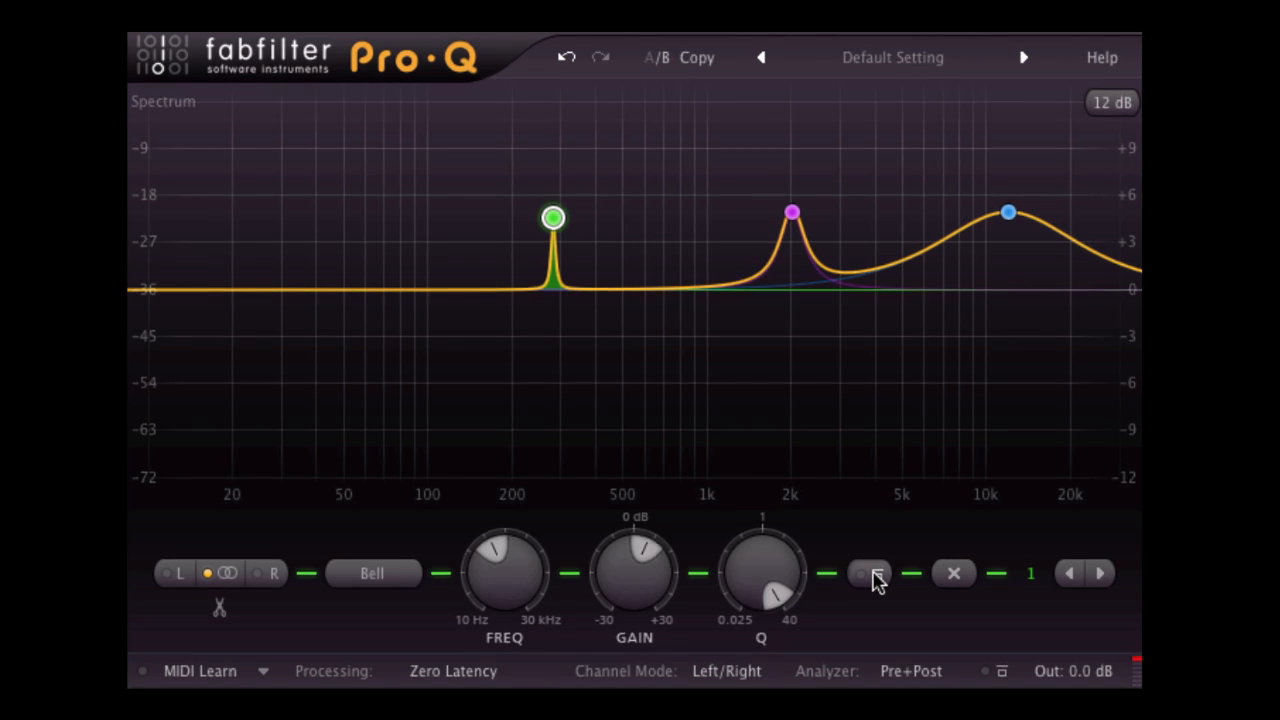
pyautogui.click(875, 578)
pyautogui.click(875, 578)
pyautogui.click(875, 578)
pyautogui.click(875, 578)
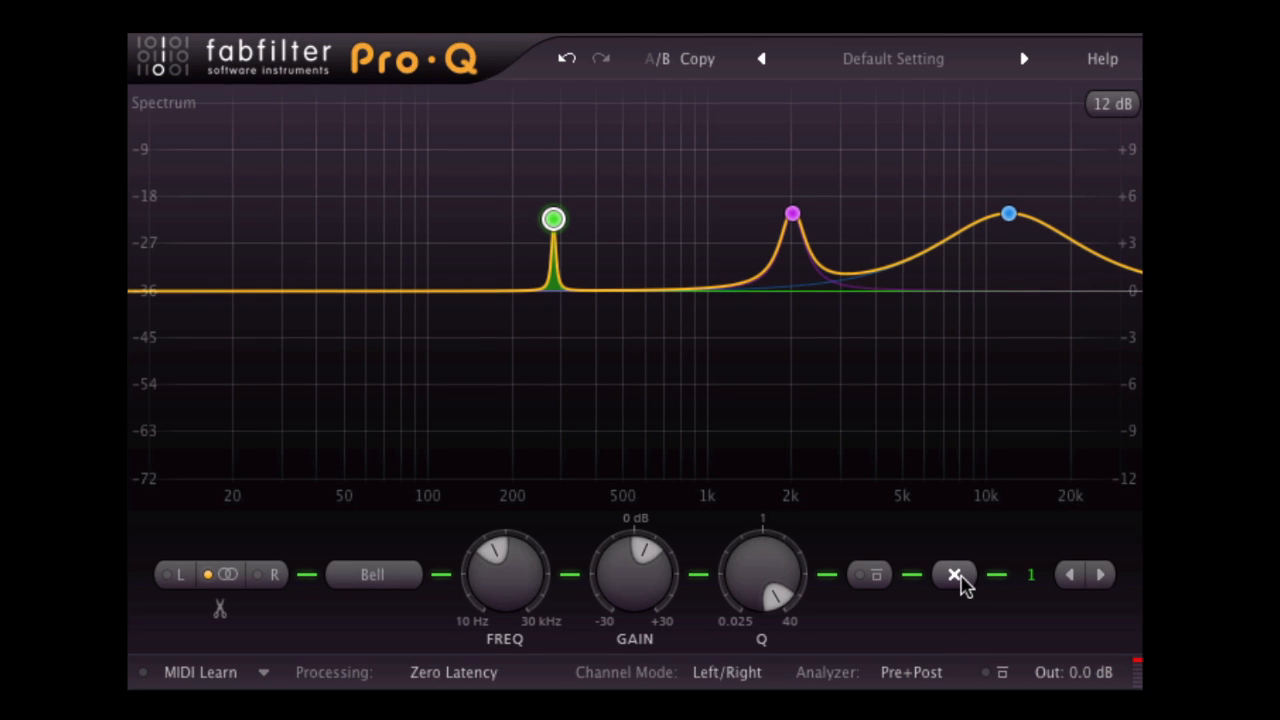
# Delete the narrow 281 Hz band and undo the deletion.
pyautogui.click(955, 577)
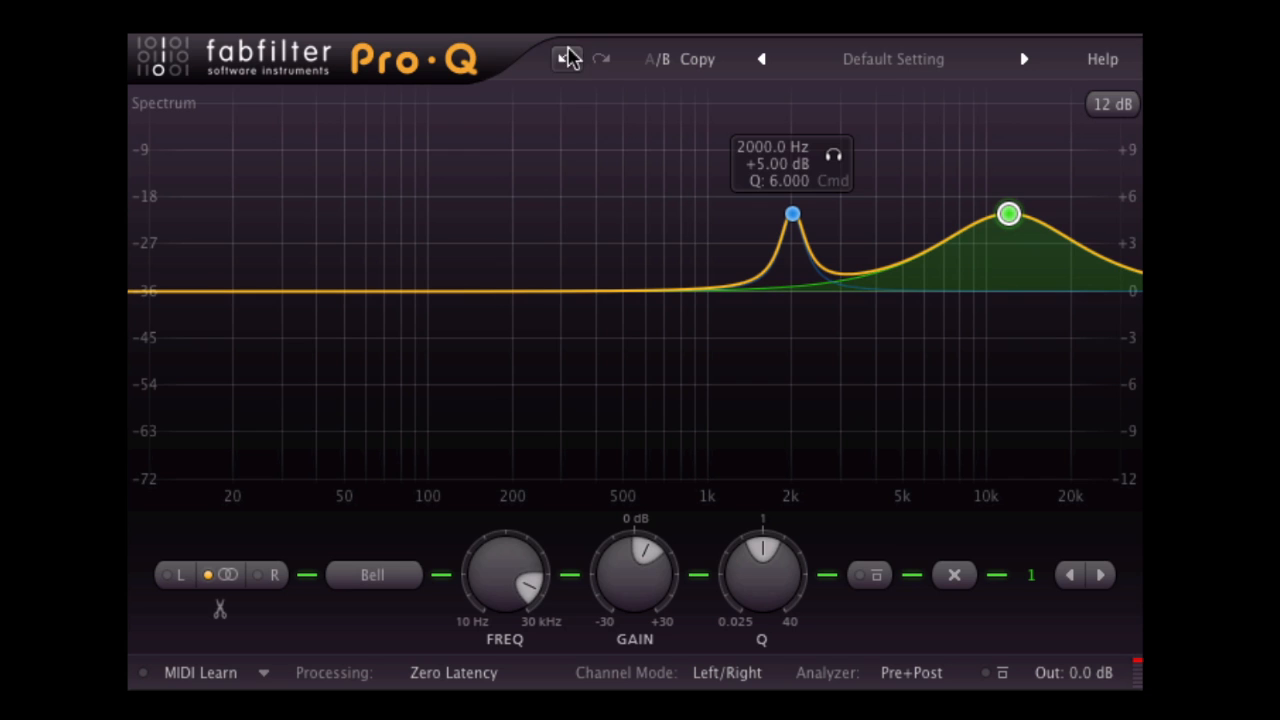
pyautogui.click(568, 58)
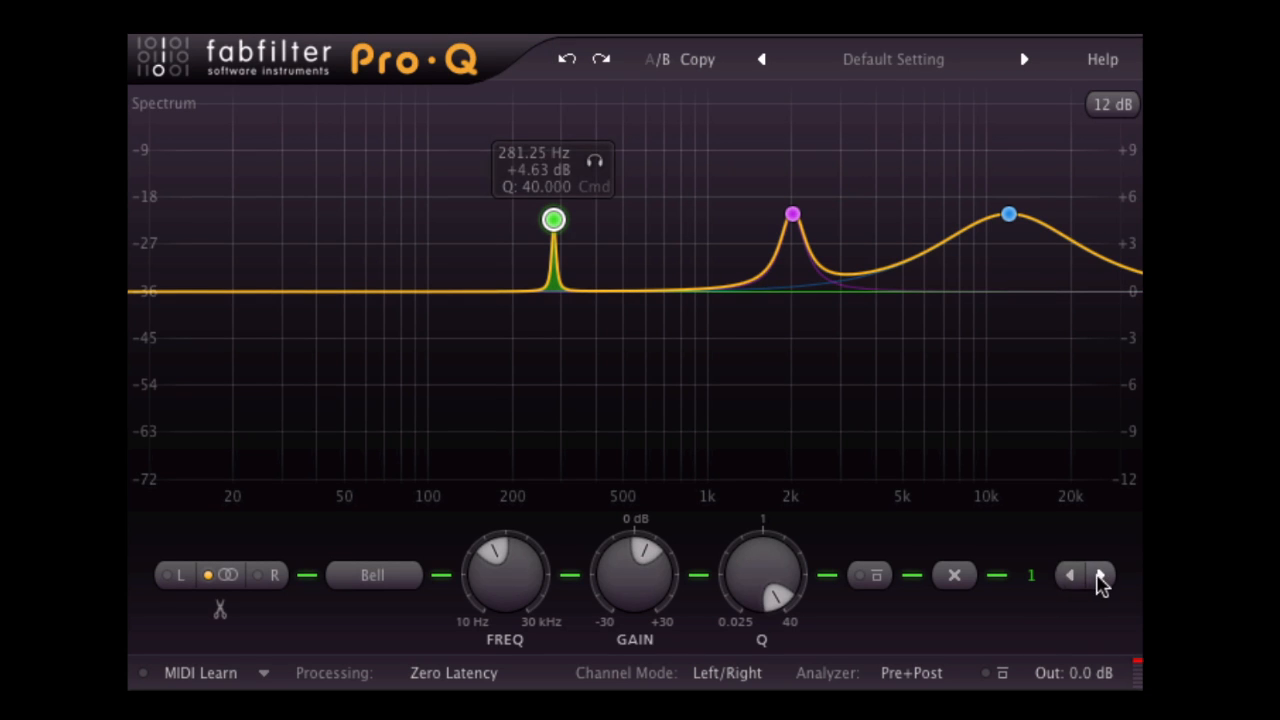
# Step forward through the EQ bands to view the settings of each one.
pyautogui.click(1099, 577)
pyautogui.click(1099, 577)
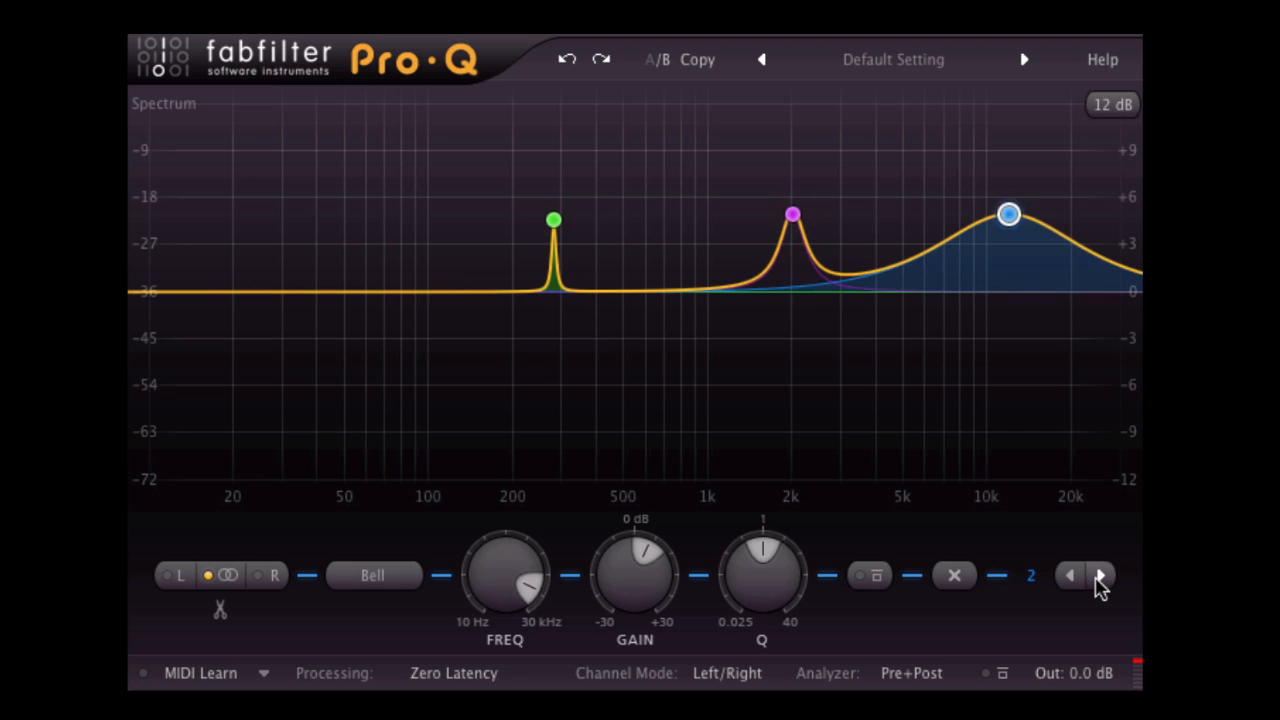
pyautogui.click(1099, 577)
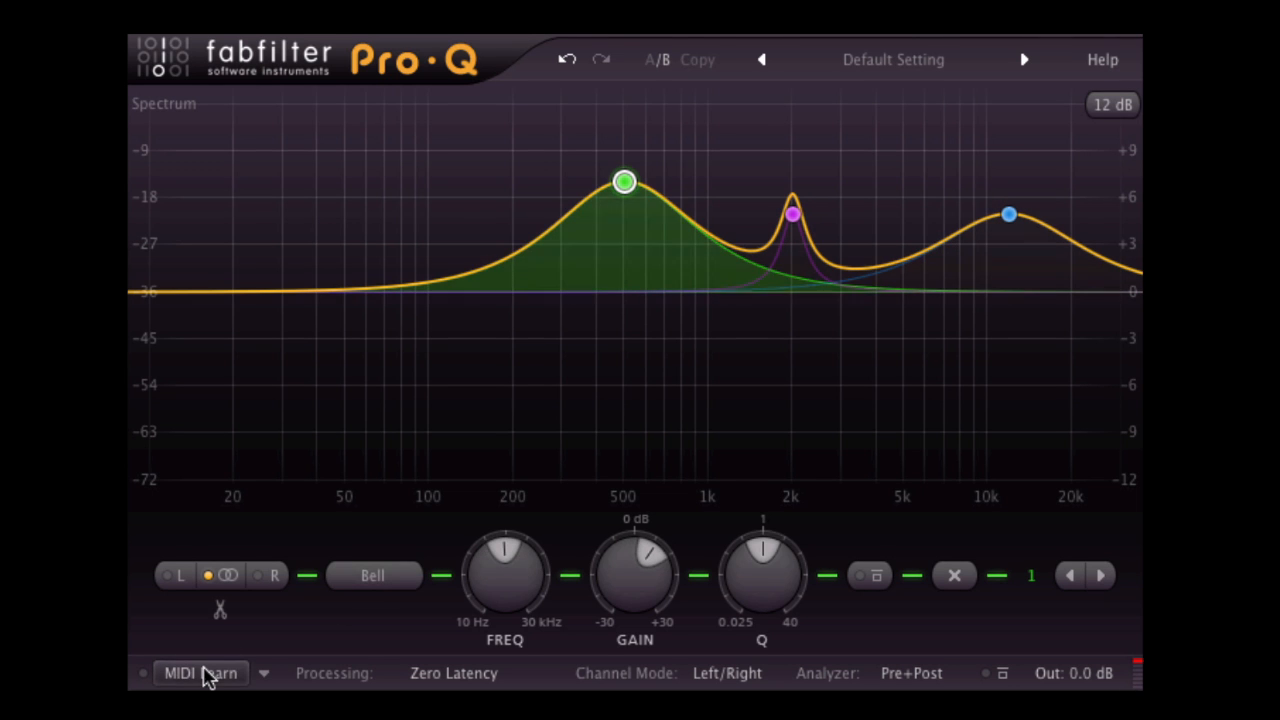
# Switch MIDI Learn on and back off.
pyautogui.click(204, 670)
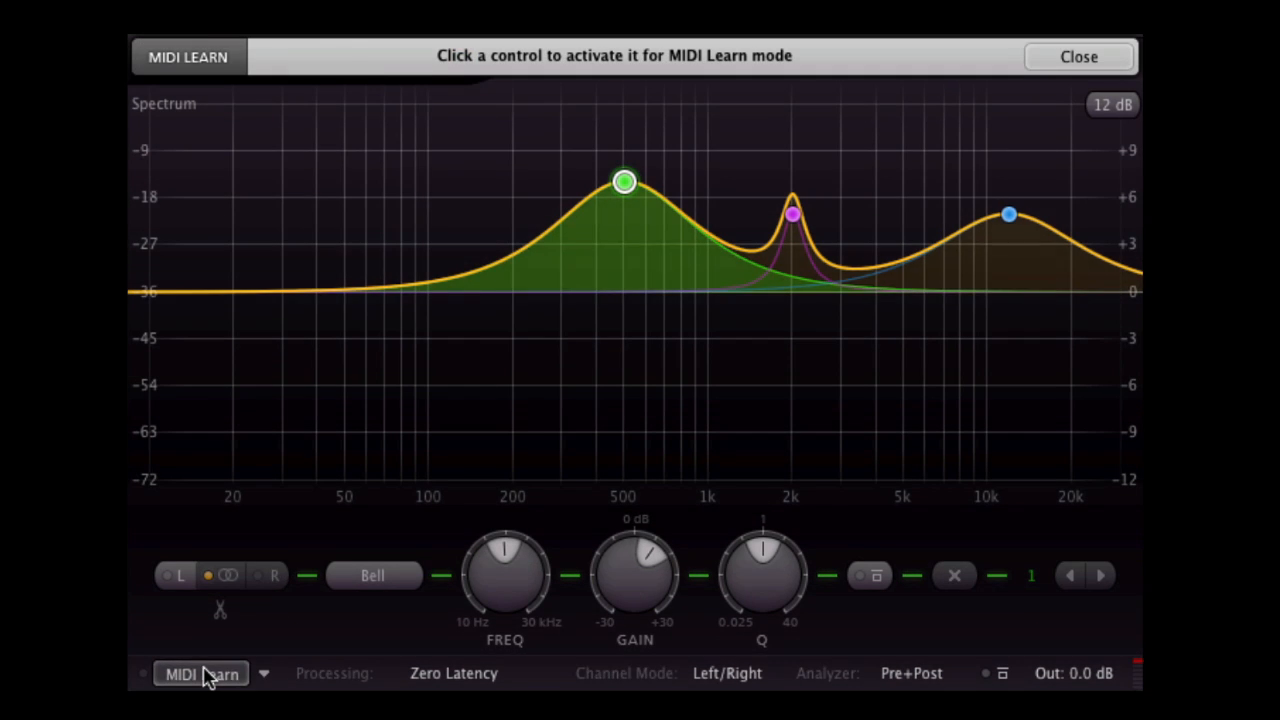
pyautogui.click(204, 675)
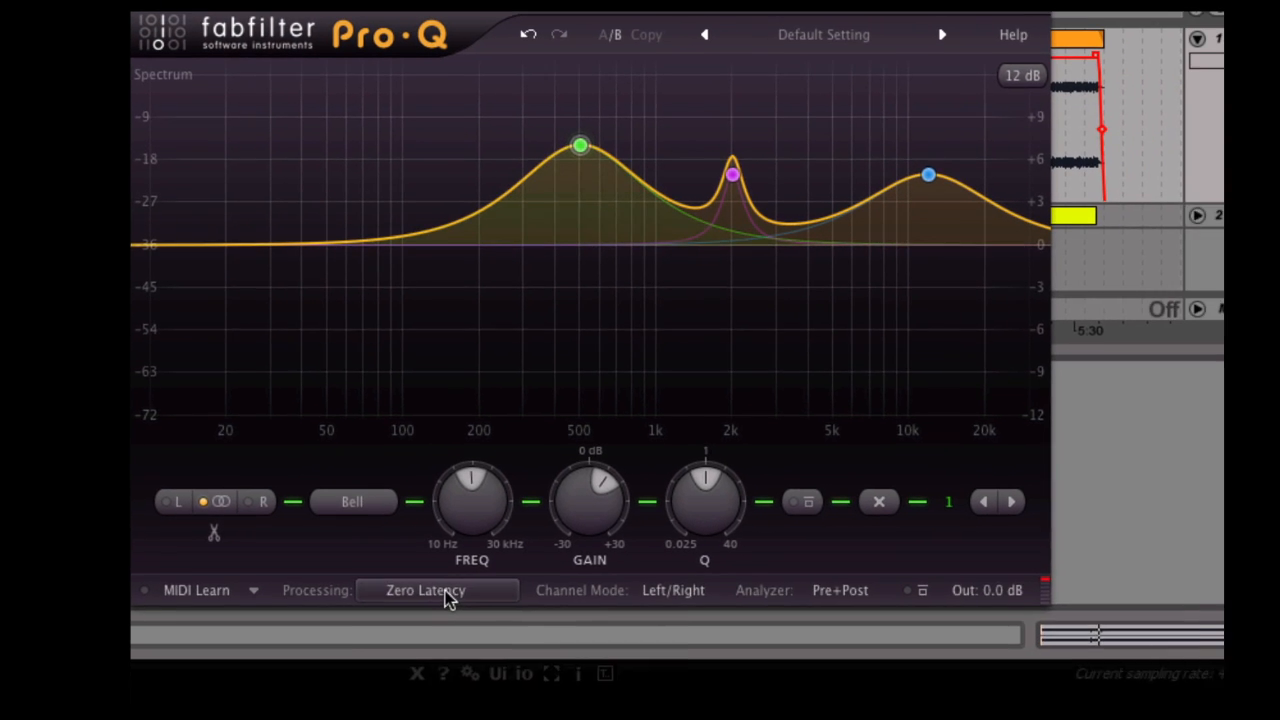
# Switch the processing mode to Linear Phase – Medium Latency, to Linear Phase – High Latency, and back to Zero Latency.
pyautogui.click(447, 592)
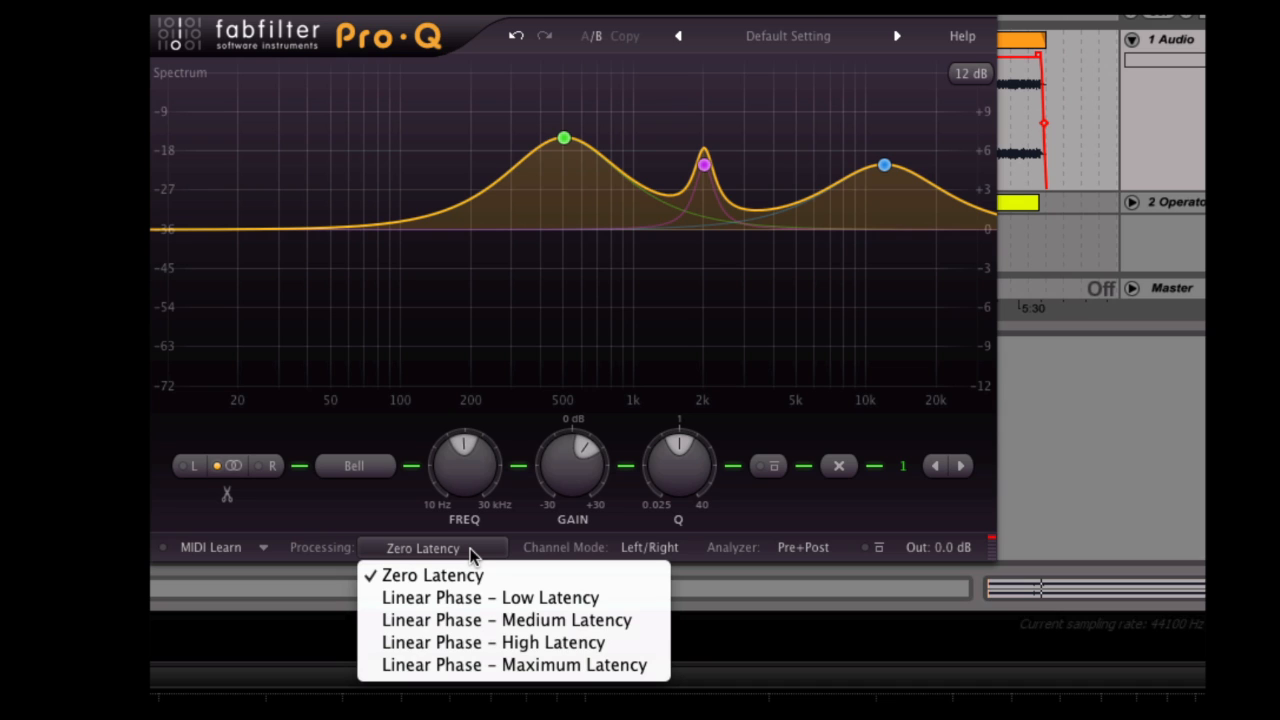
pyautogui.click(600, 618)
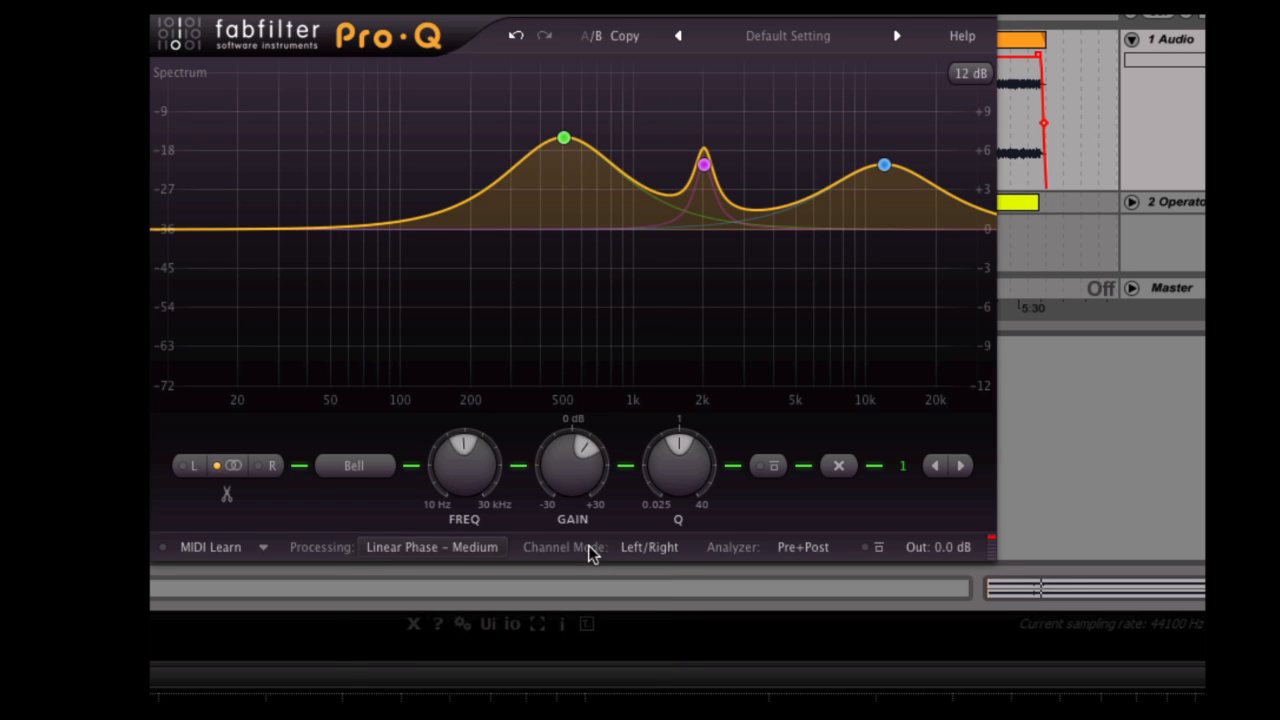
pyautogui.click(491, 550)
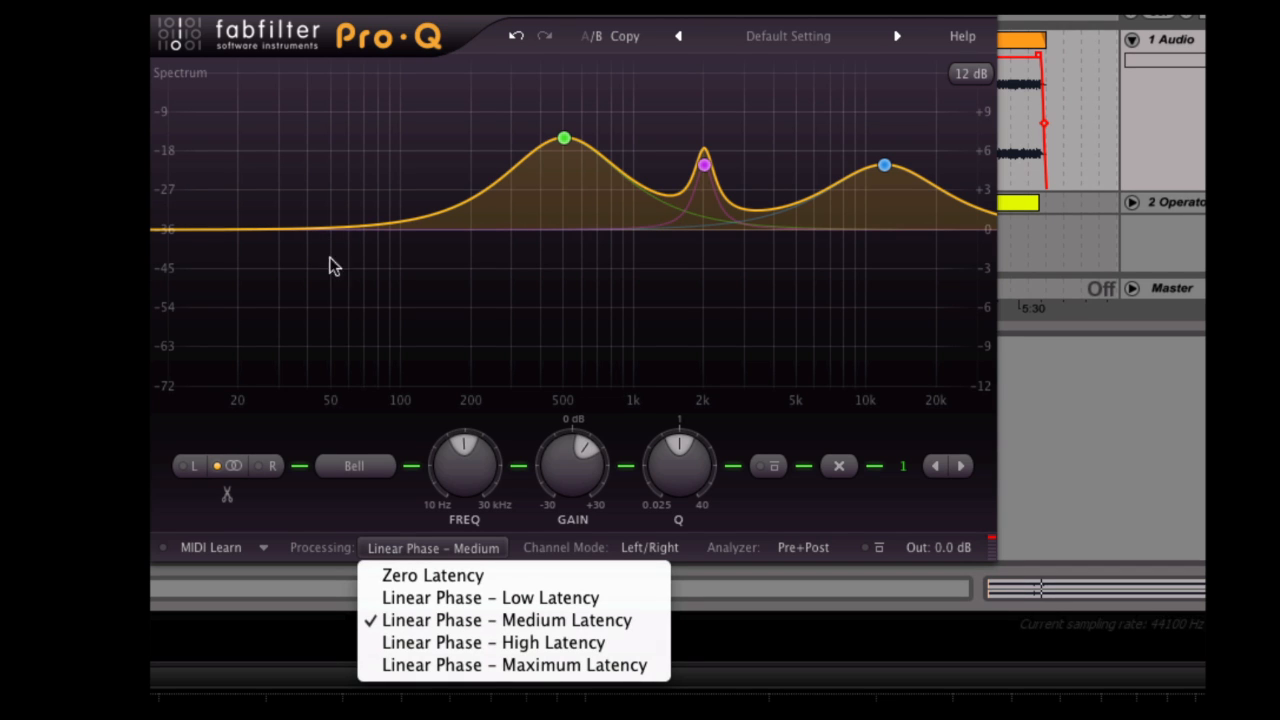
pyautogui.click(590, 645)
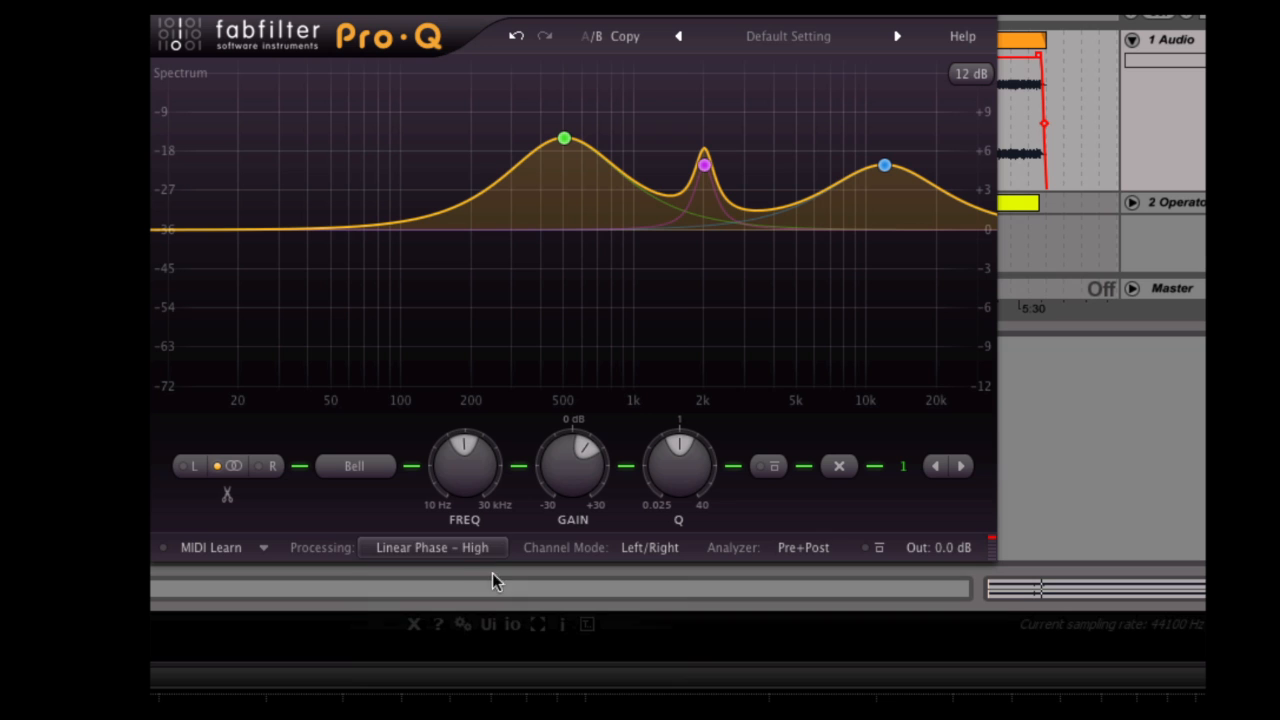
pyautogui.click(469, 552)
pyautogui.click(450, 576)
# Review the list of available processing modes without changing the selection.
pyautogui.click(423, 548)
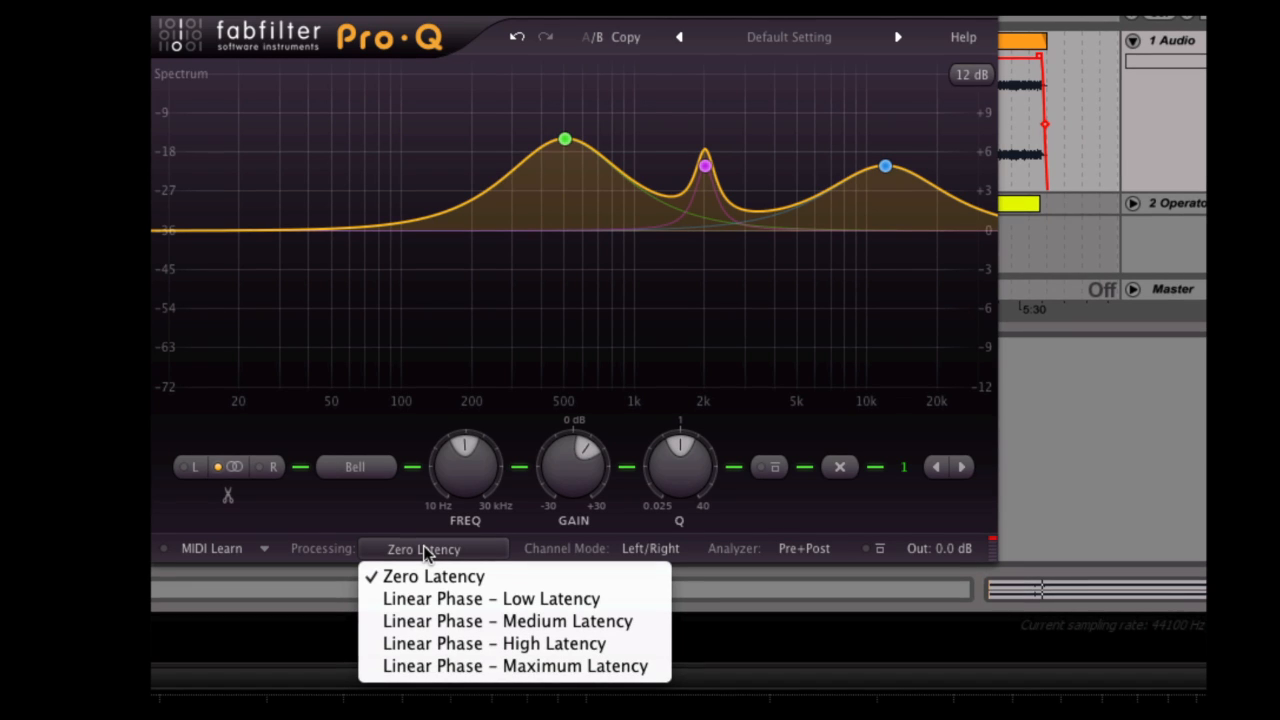
pyautogui.click(426, 555)
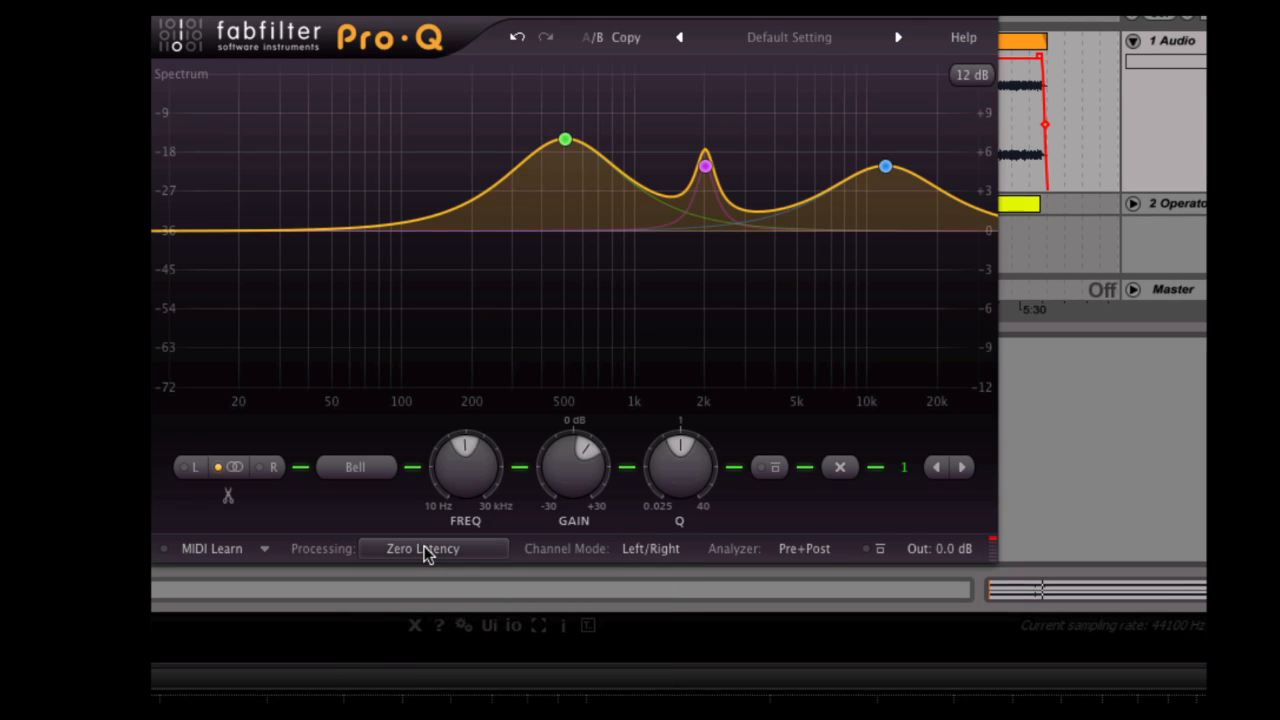
pyautogui.click(424, 548)
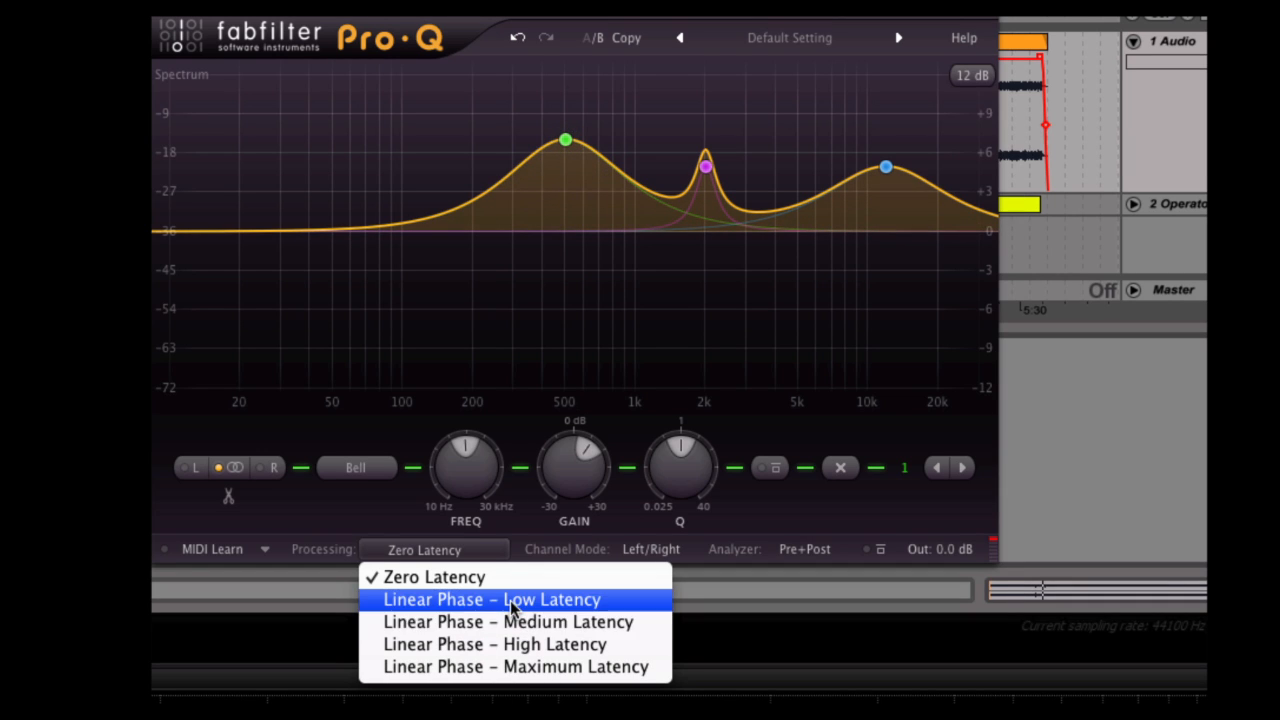
pyautogui.click(503, 319)
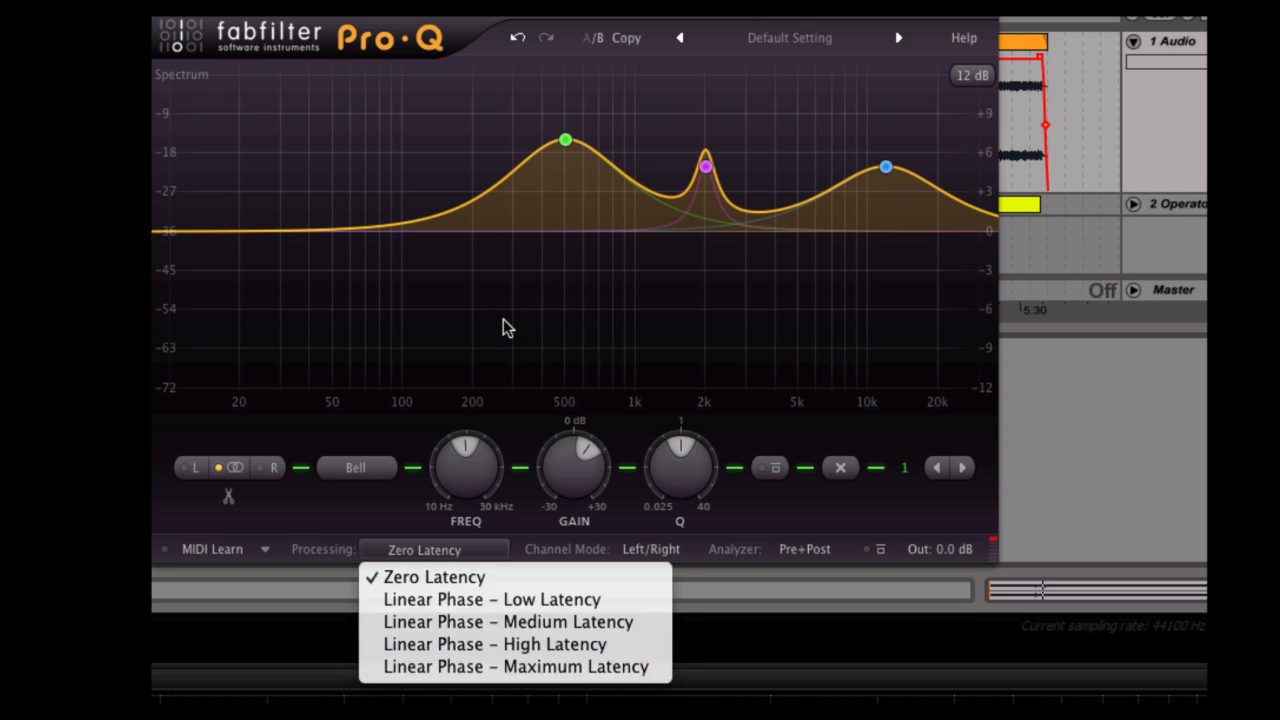
# Switch the channel mode to Mid/Side and back to Left/Right.
pyautogui.click(673, 547)
pyautogui.click(670, 600)
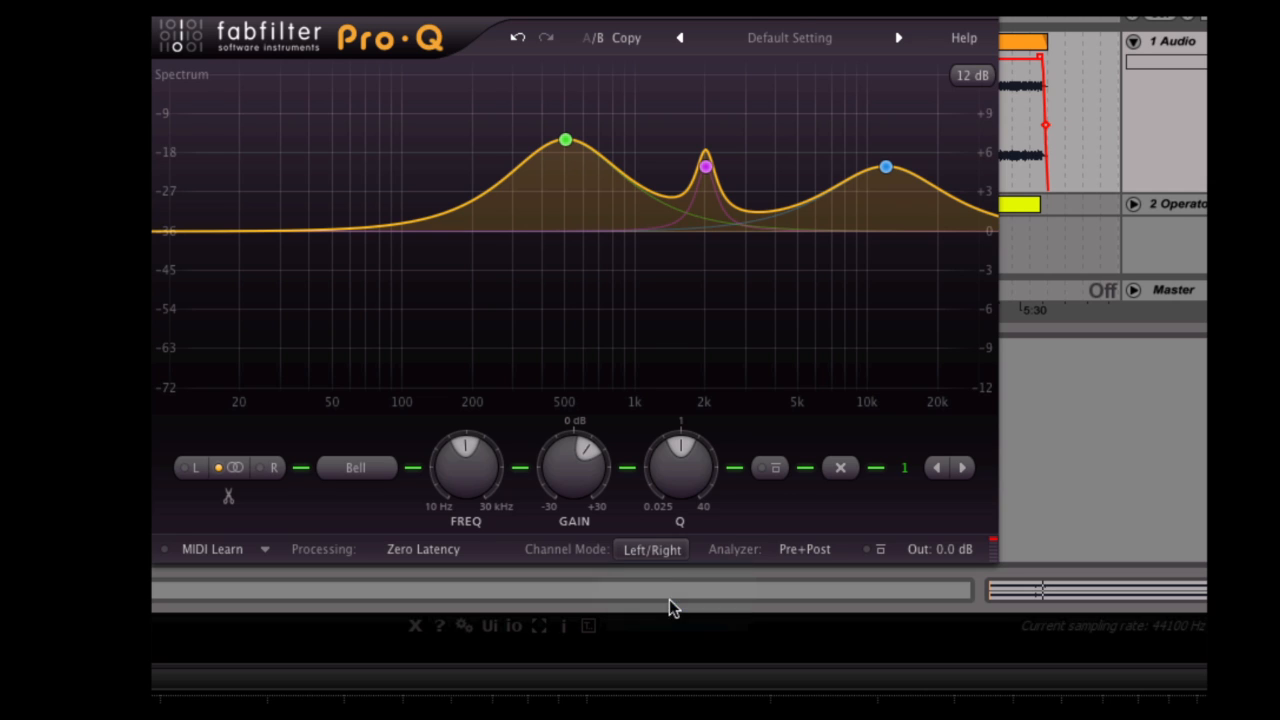
pyautogui.click(669, 548)
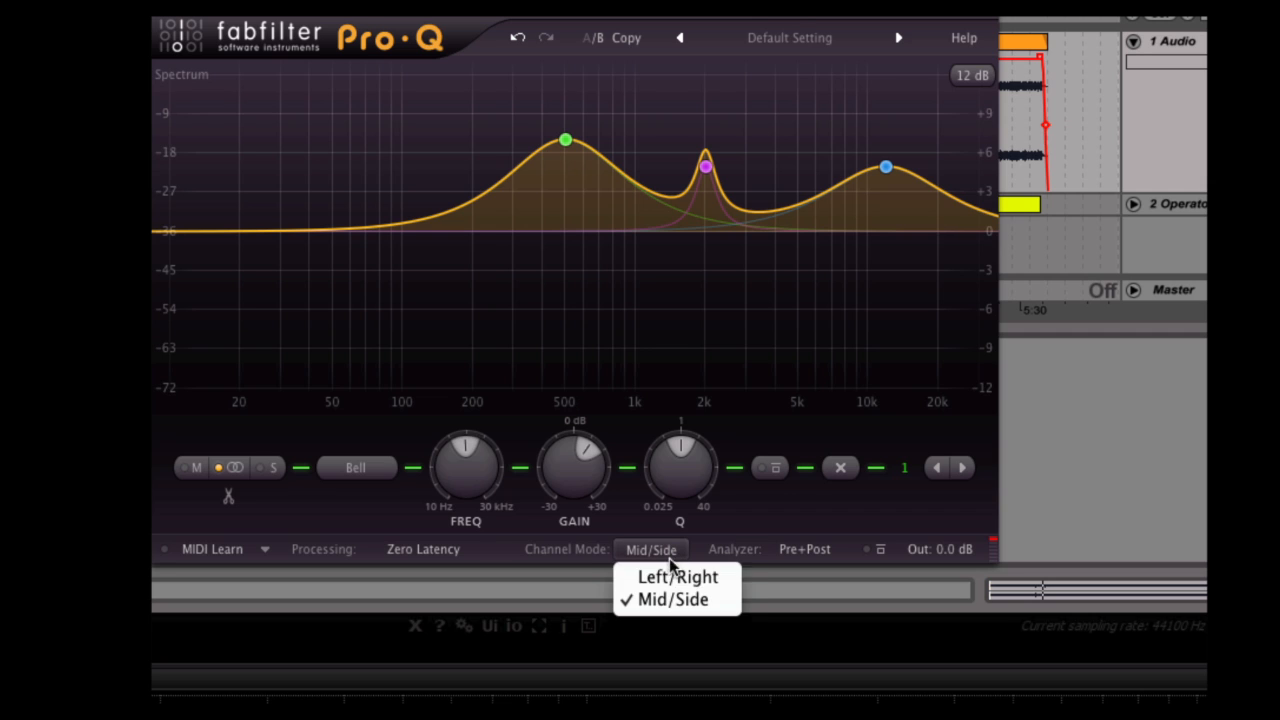
pyautogui.click(670, 567)
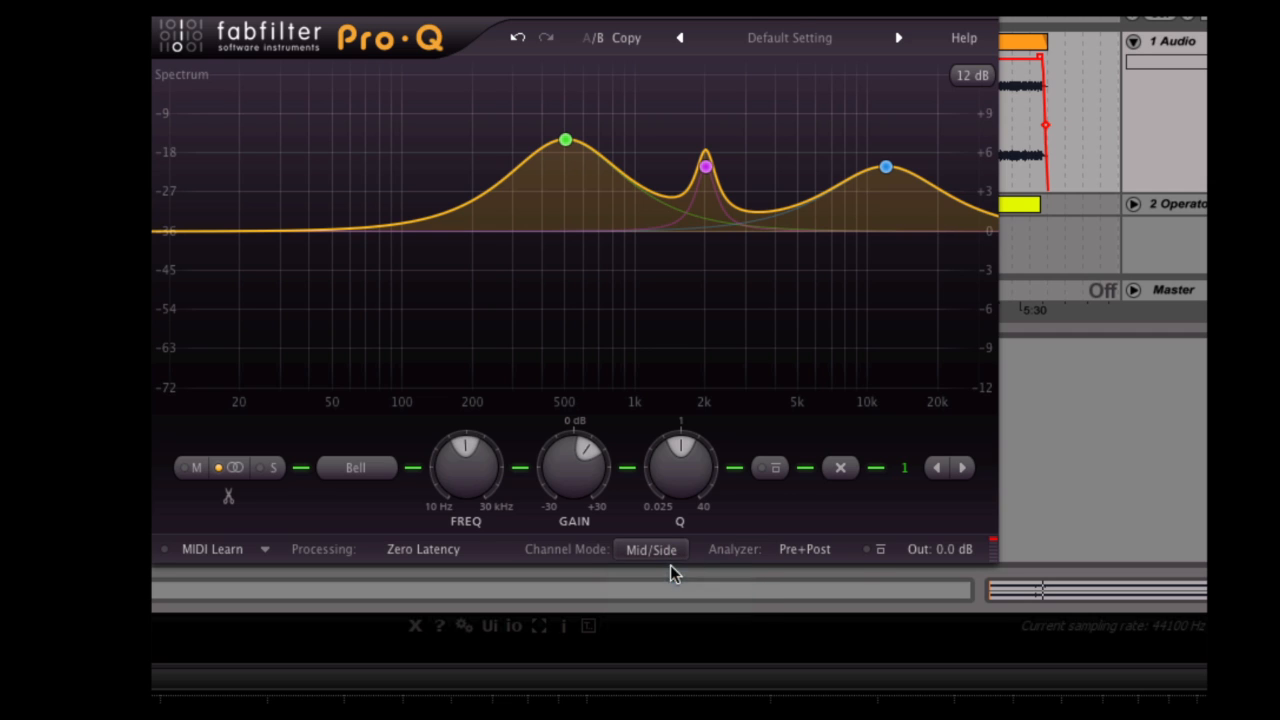
# Cycle the spectrum analyzer through Pre-EQ and Post-EQ, and return it to Pre+Post.
pyautogui.click(805, 553)
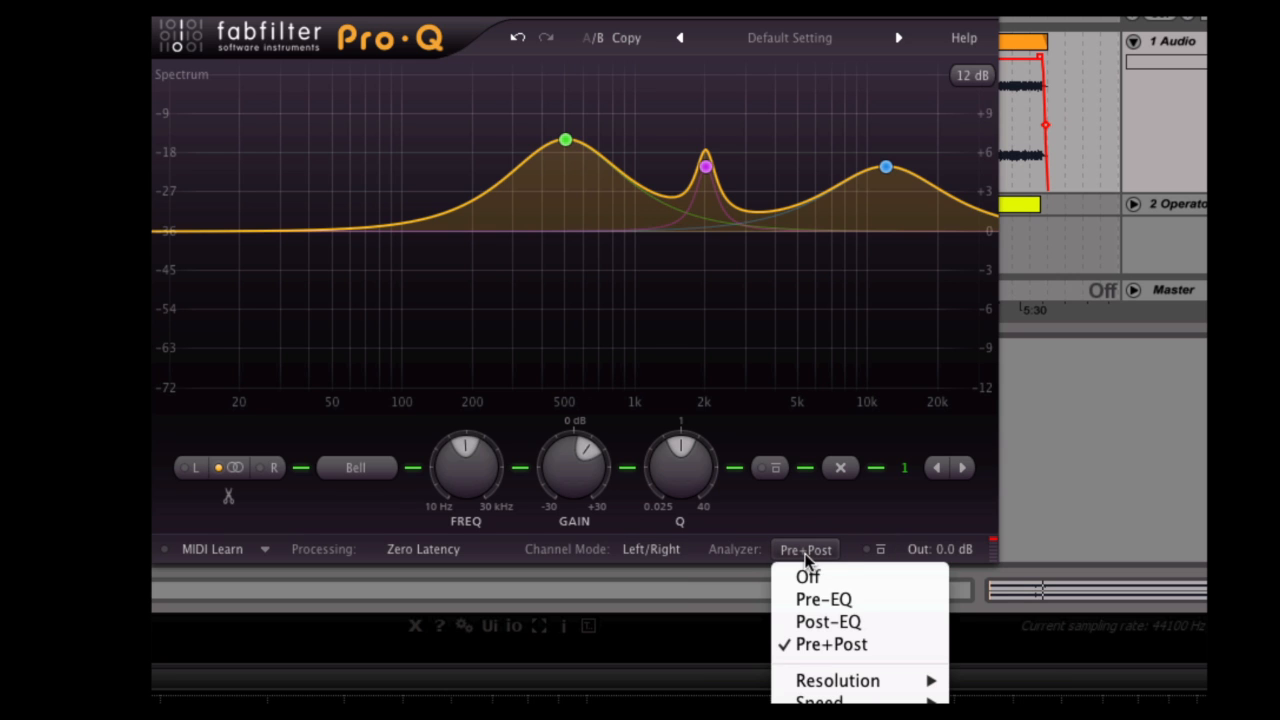
pyautogui.click(854, 600)
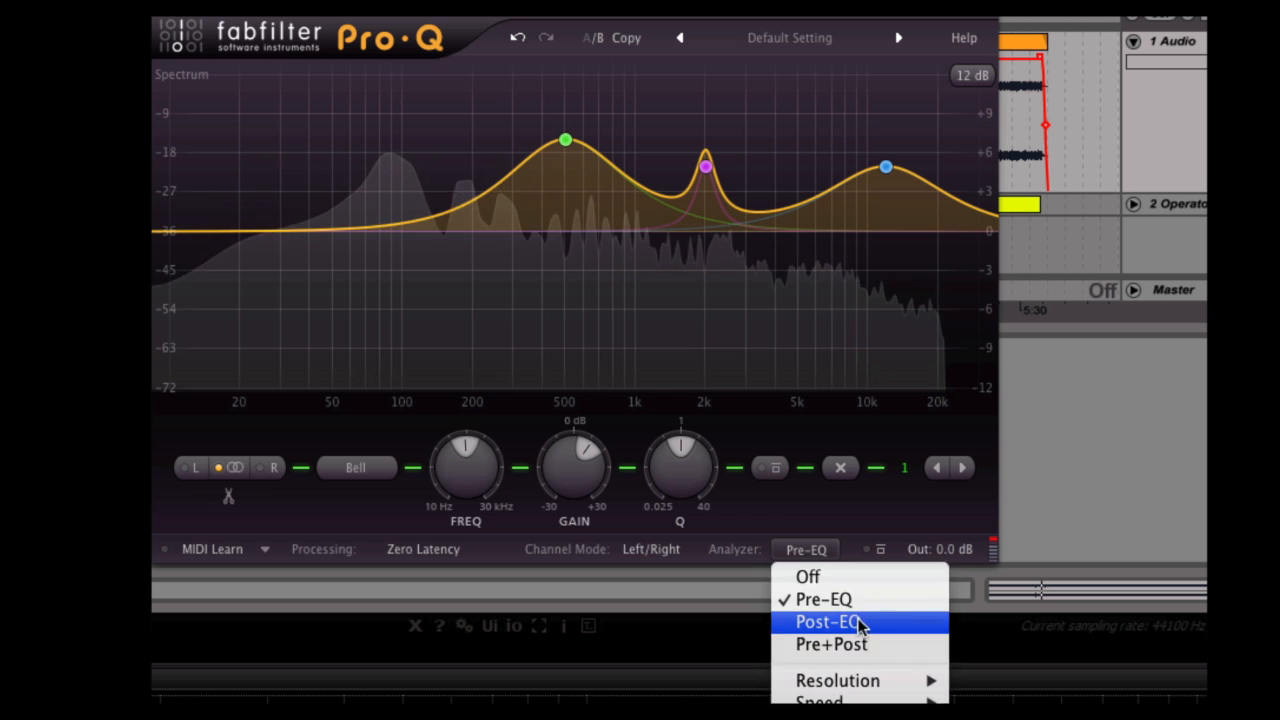
pyautogui.click(860, 622)
pyautogui.click(800, 551)
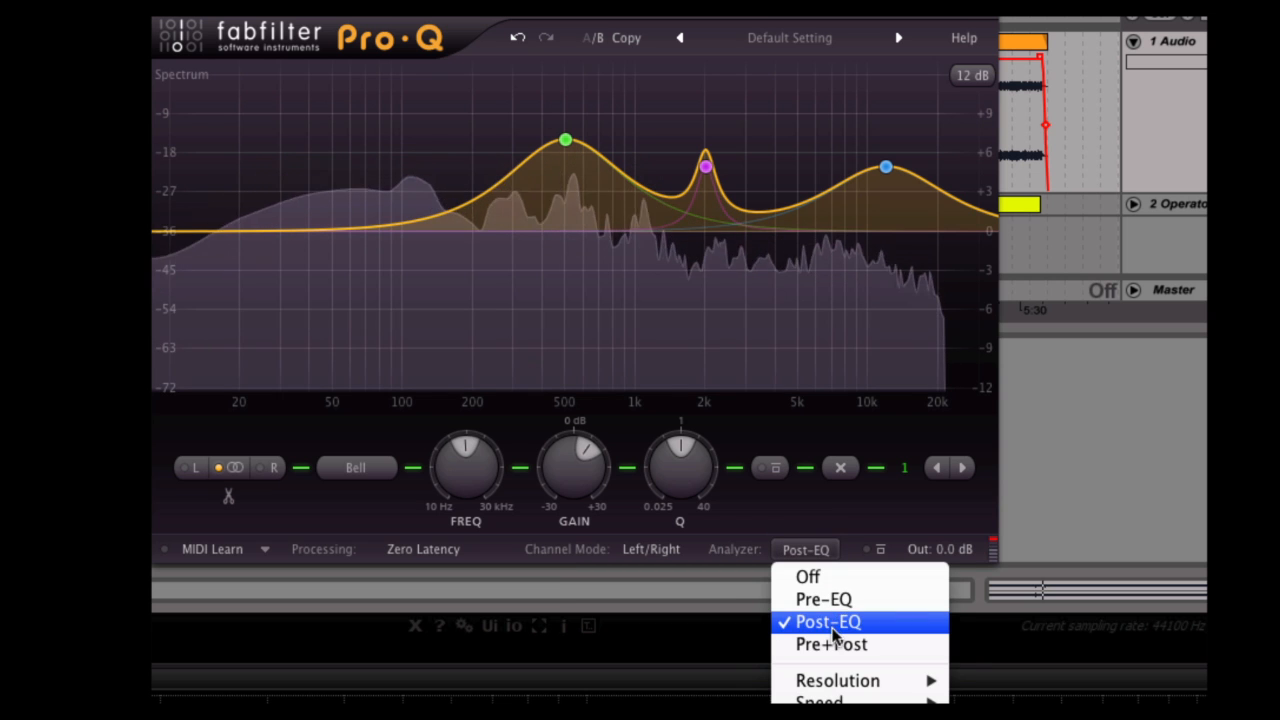
pyautogui.click(834, 644)
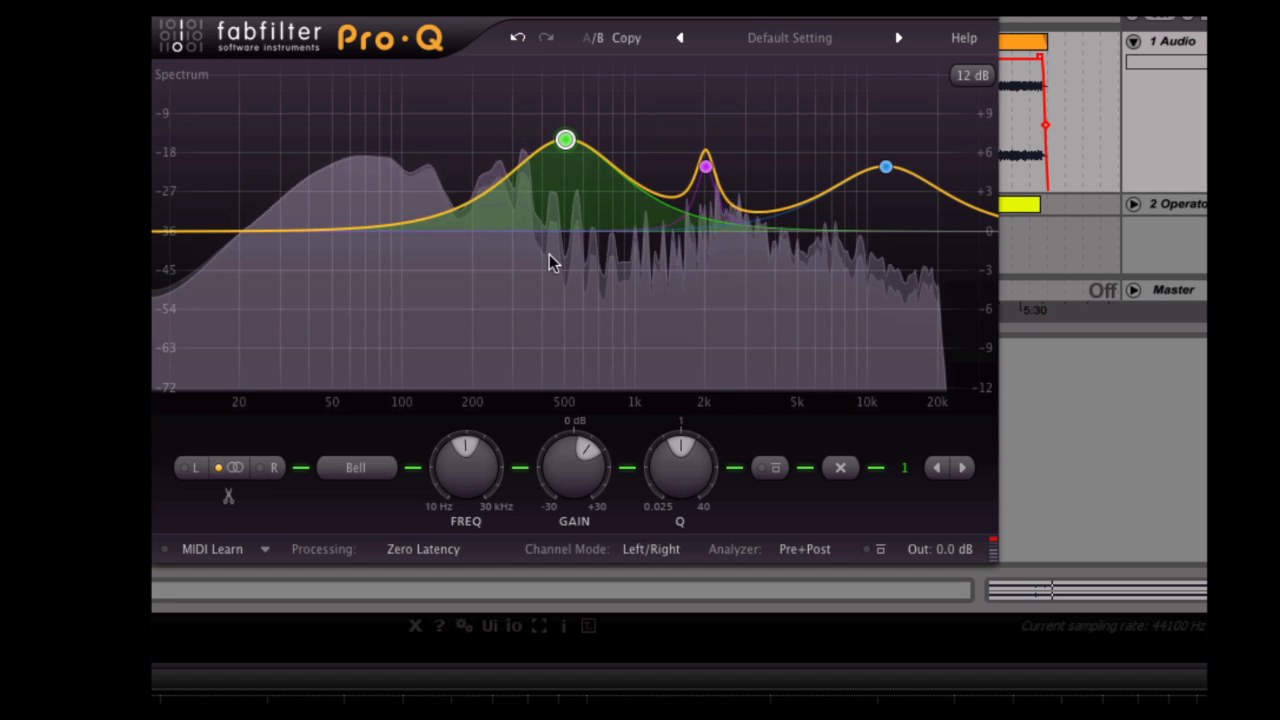
# Turn the equalizer's global bypass on and back off.
pyautogui.click(866, 550)
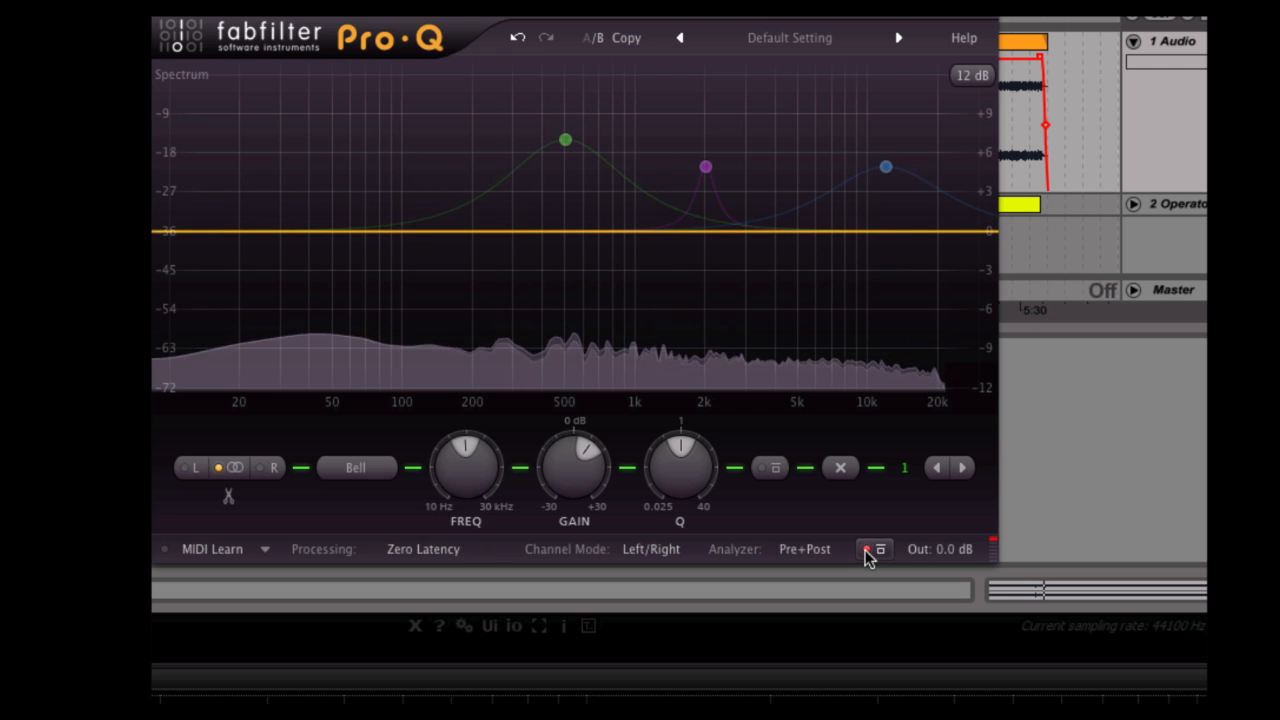
pyautogui.click(867, 550)
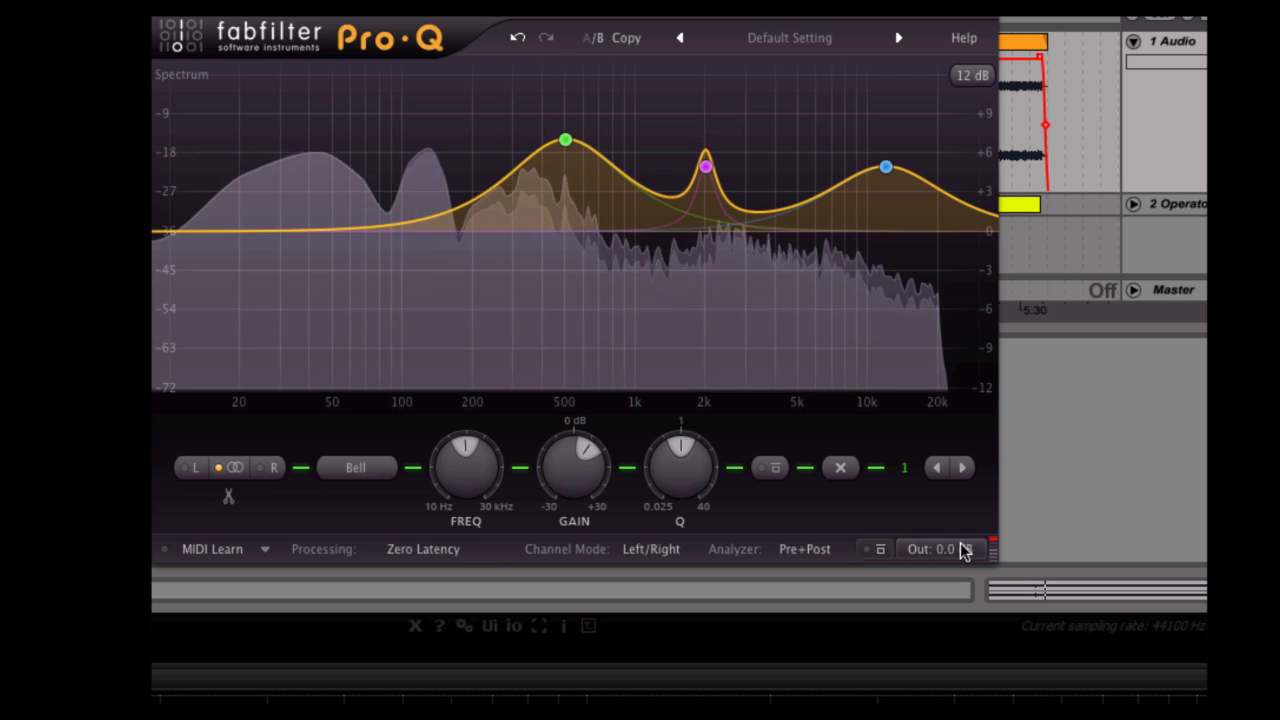
pyautogui.moveTo(960, 542)
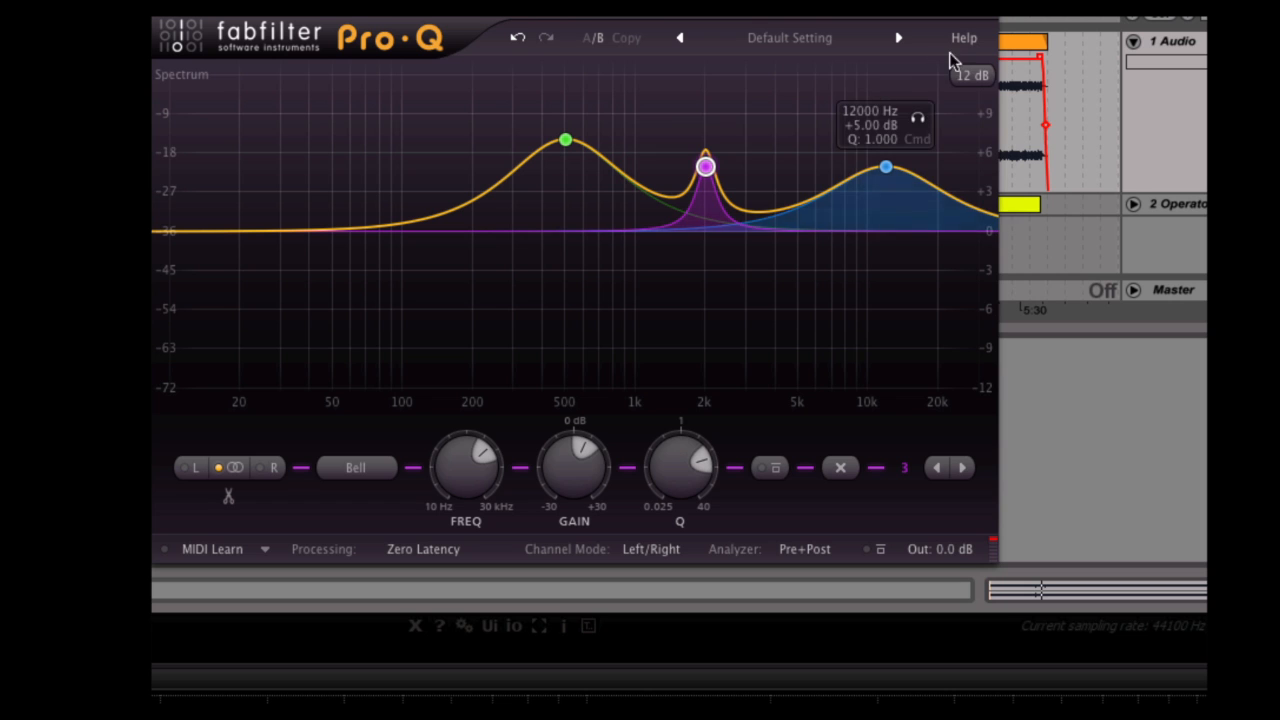
# Try the 3 dB and 30 dB display ranges and return the display range to 12 dB.
pyautogui.click(969, 77)
pyautogui.click(976, 102)
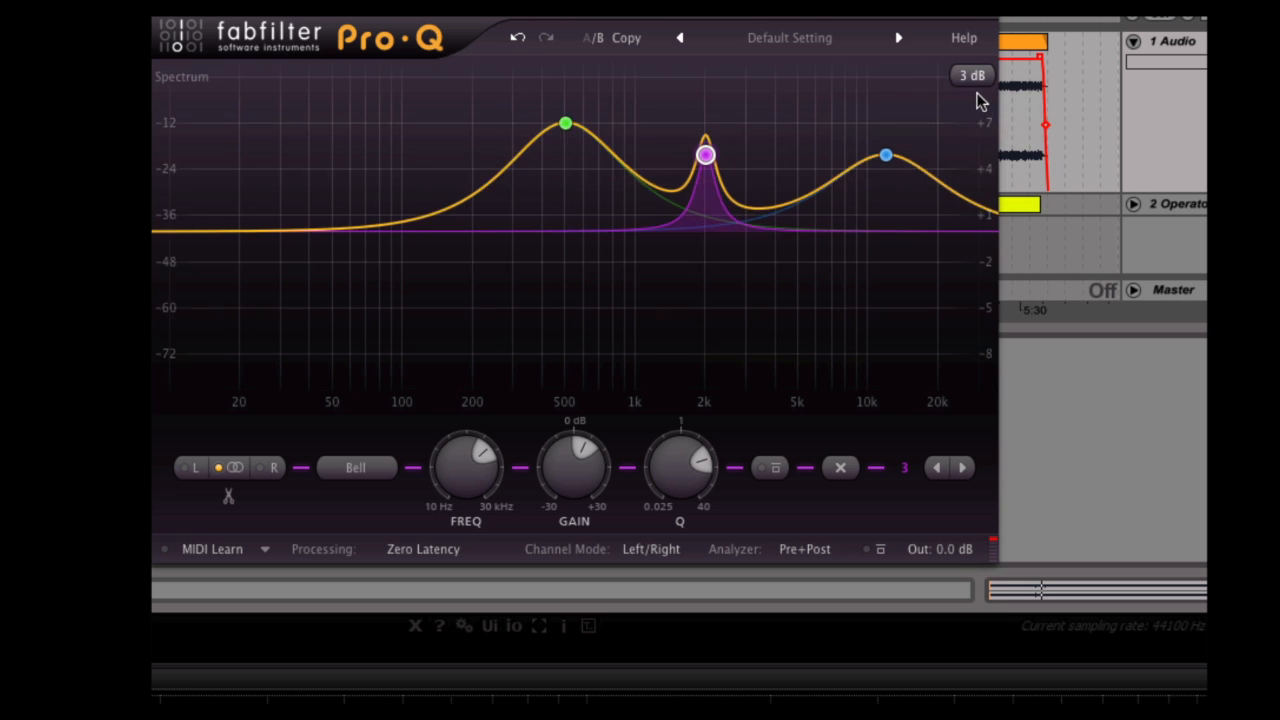
pyautogui.click(972, 77)
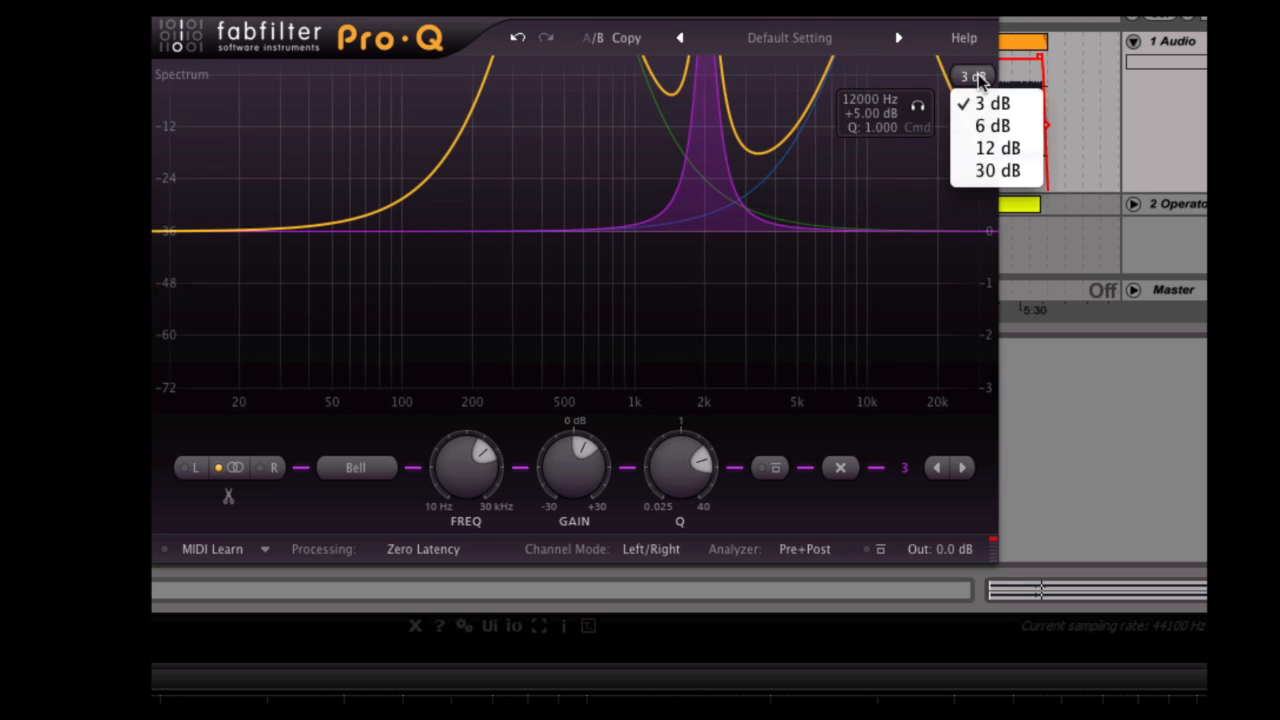
pyautogui.click(994, 170)
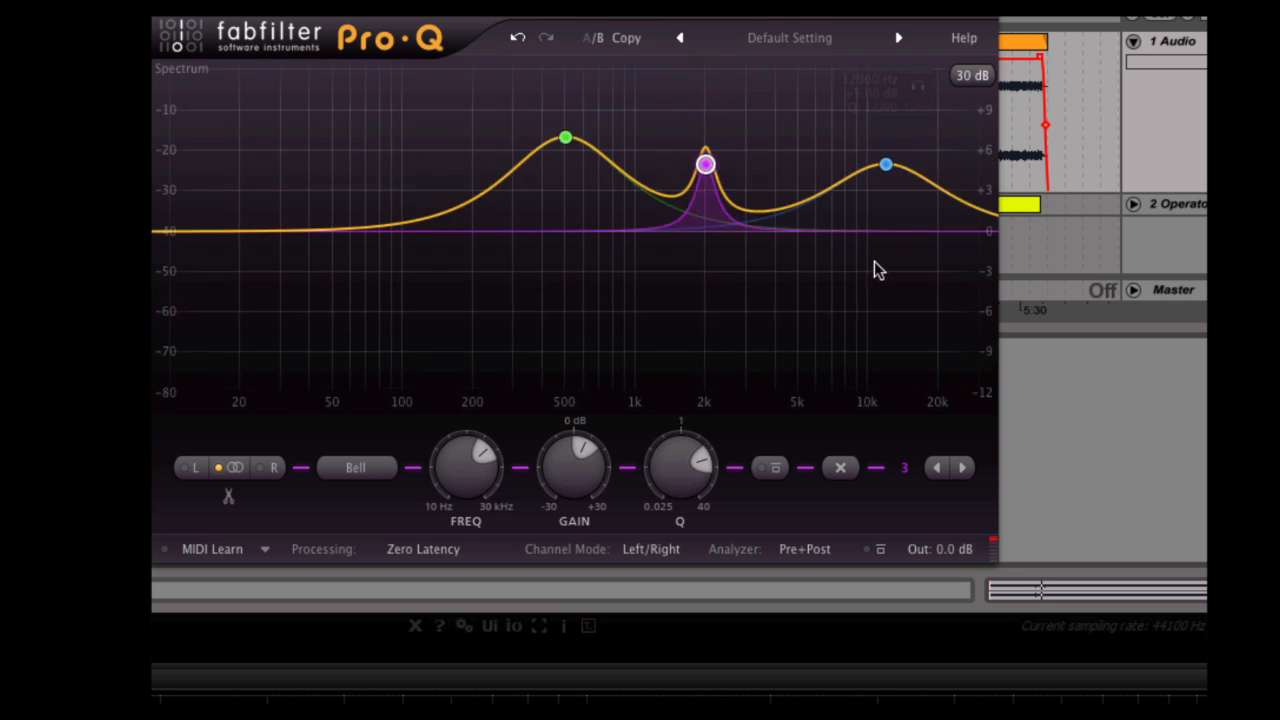
pyautogui.click(970, 77)
pyautogui.click(995, 148)
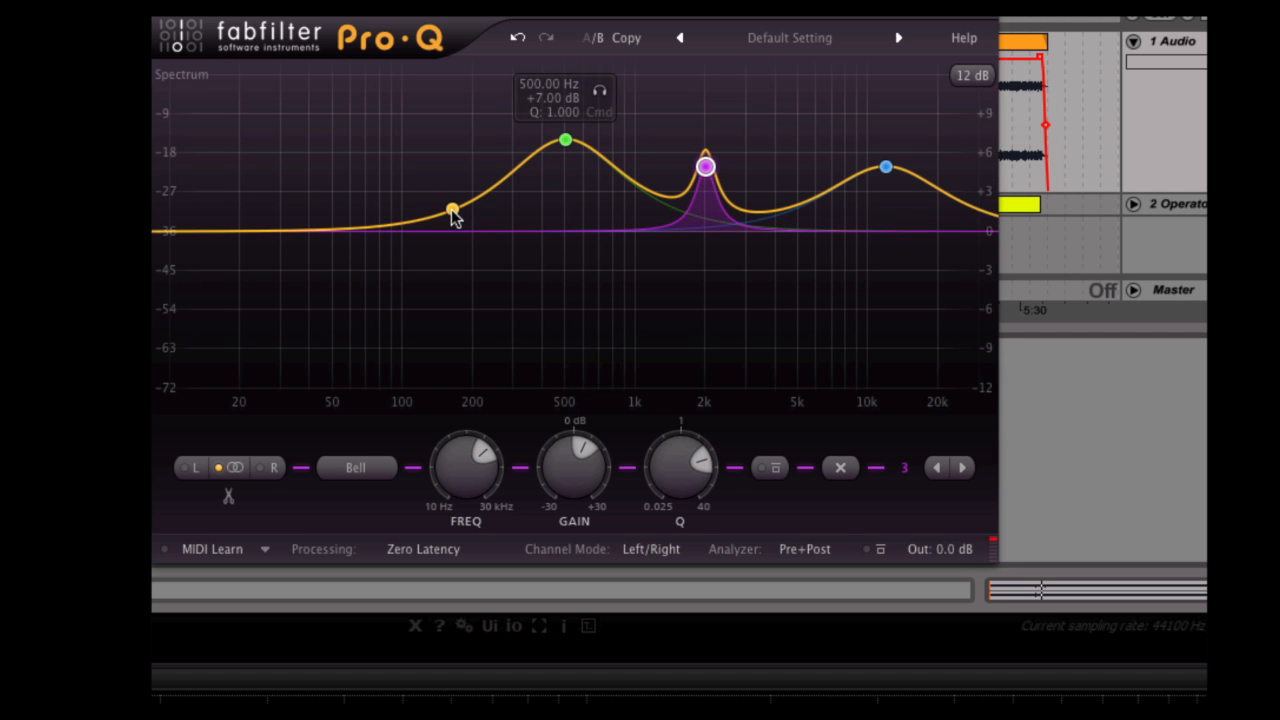
# Add a bell band boosted by about 25 dB and audition it in solo while shifting it to about 118 Hz.
pyautogui.moveTo(447, 205); pyautogui.dragTo(414, 64)
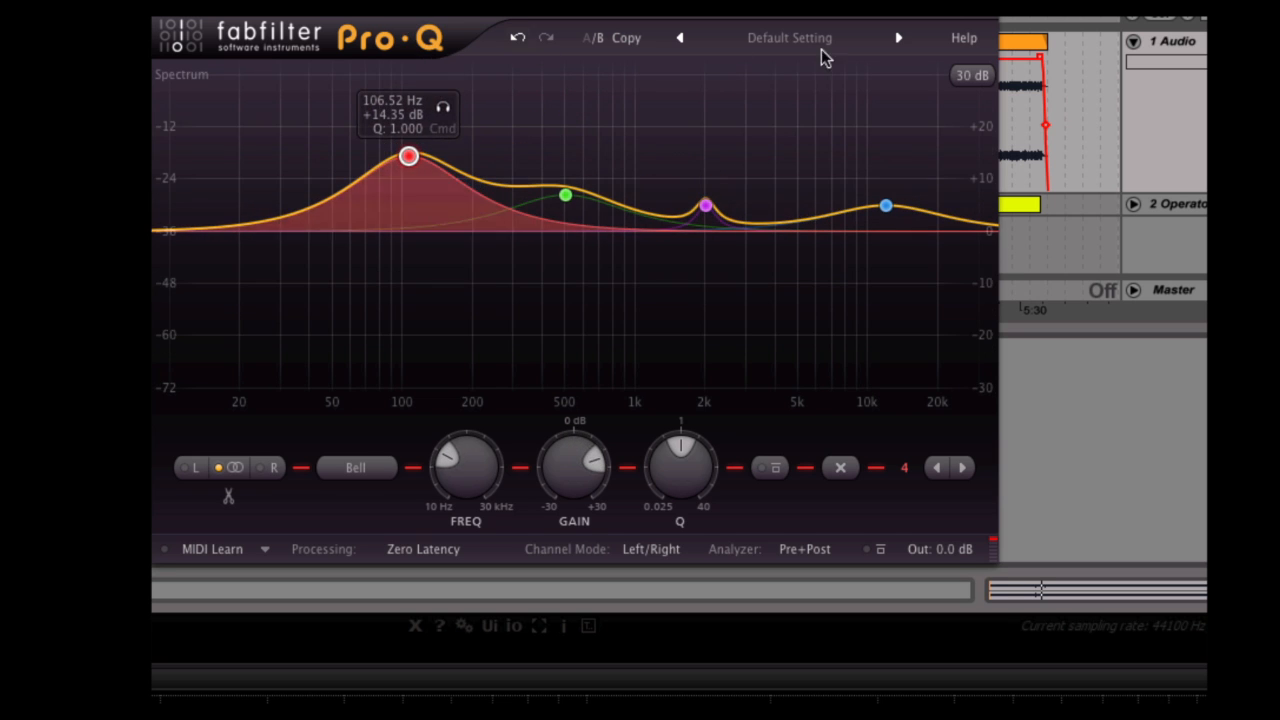
pyautogui.moveTo(409, 156); pyautogui.dragTo(407, 100)
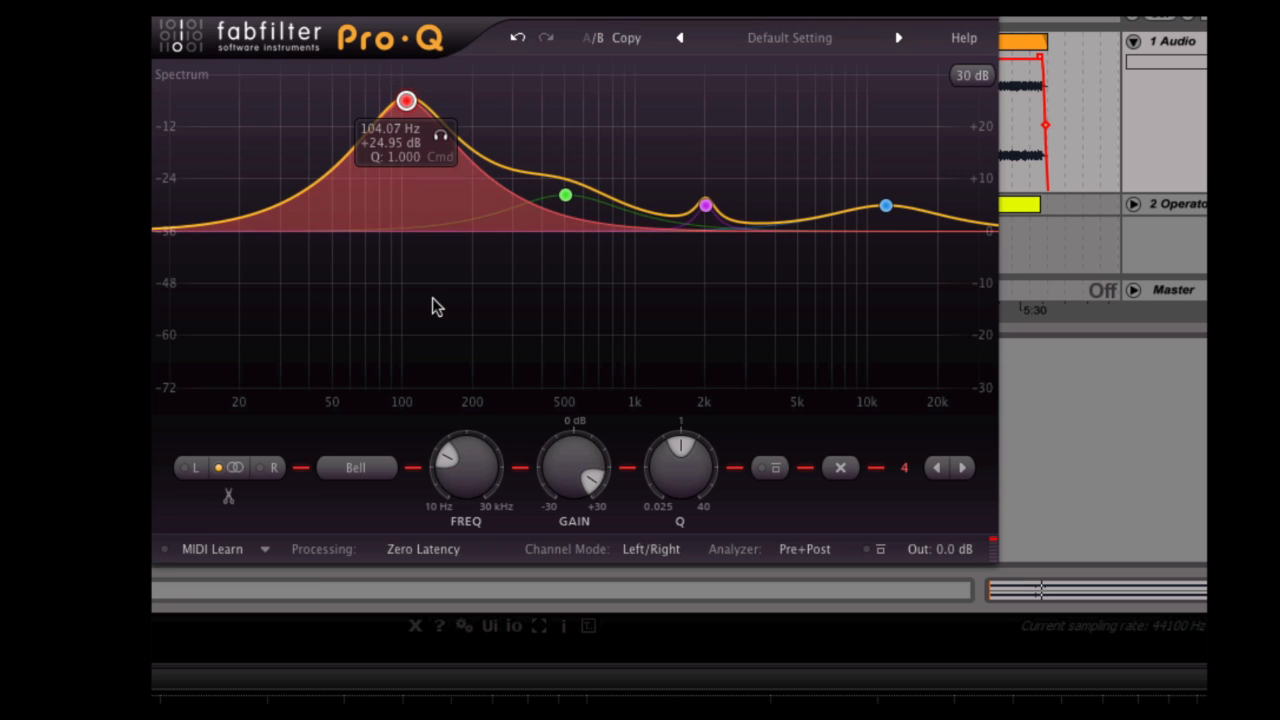
pyautogui.click(441, 137)
pyautogui.moveTo(441, 137)
pyautogui.mouseDown()
pyautogui.moveTo(531, 133)
pyautogui.moveTo(457, 137)
pyautogui.mouseUp()
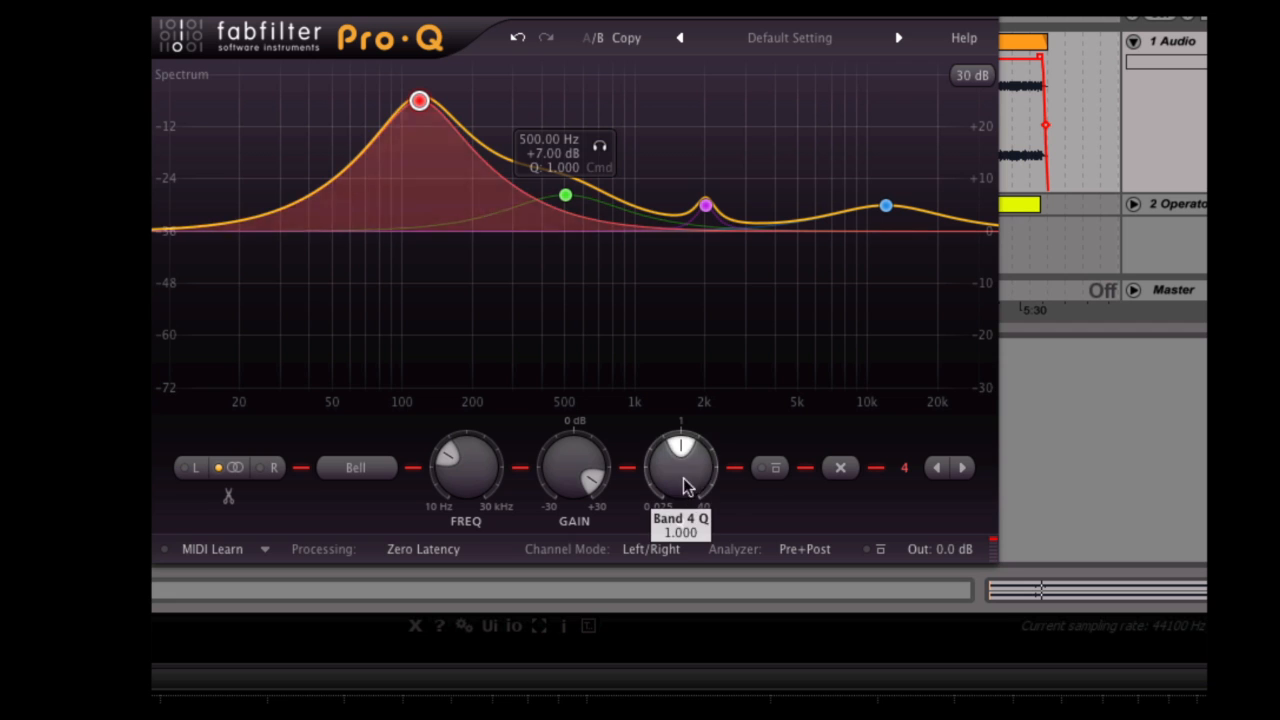
# Narrow the boosted low band to a Q of about 4.84 and audition it in solo.
pyautogui.scroll(4, 734, 489)
pyautogui.scroll(6, 669, 440)
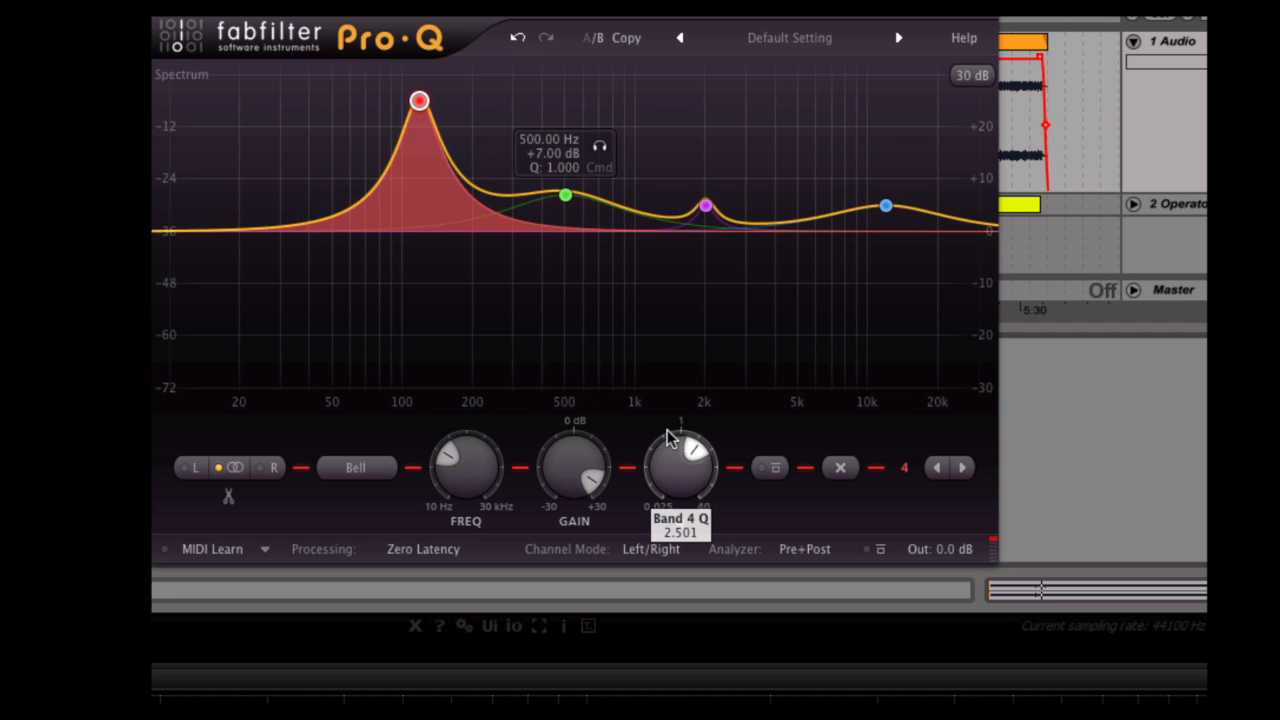
pyautogui.click(453, 136)
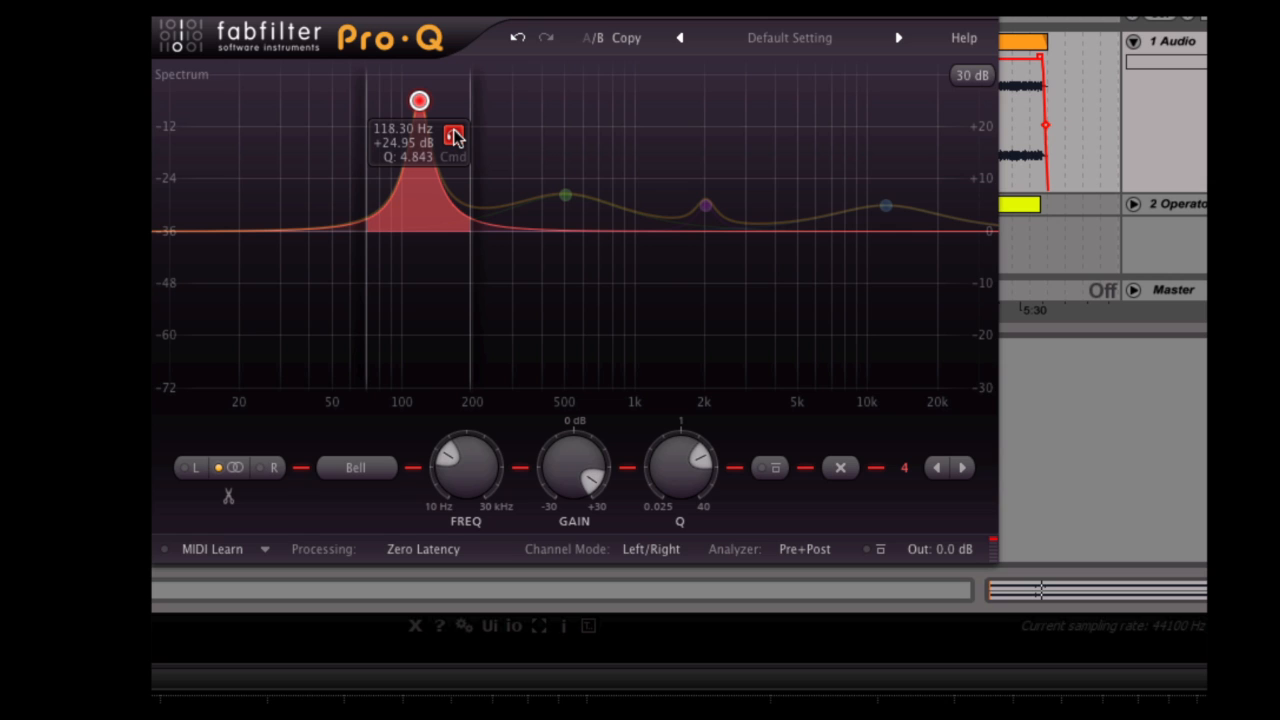
pyautogui.click(453, 136)
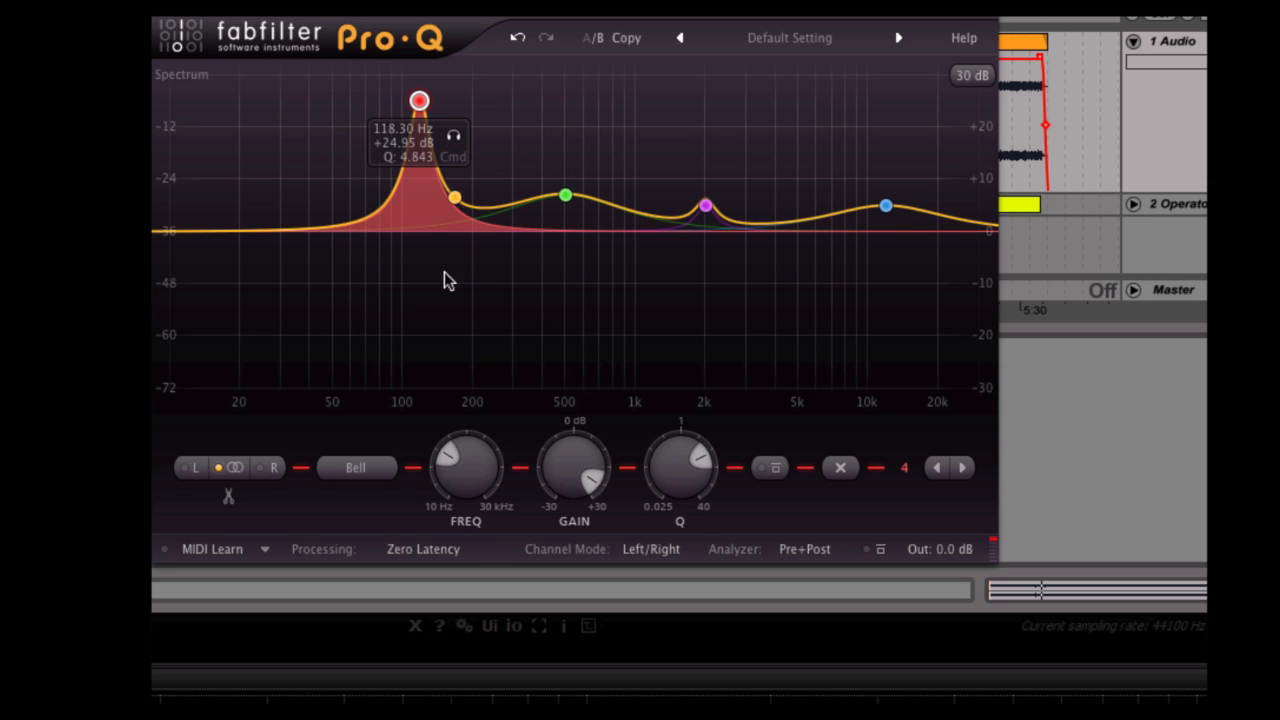
# Delete the boosted bell band at about 118 Hz.
pyautogui.rightClick(420, 101)
pyautogui.click(494, 218)
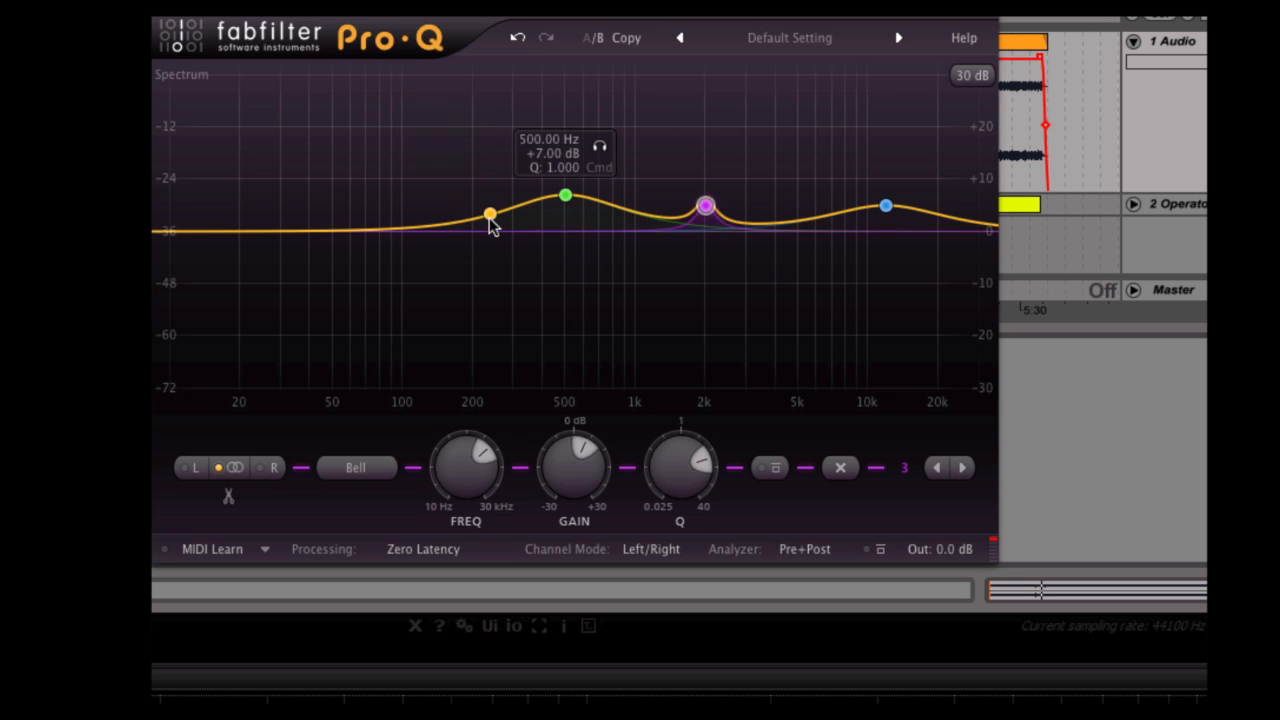
# Add a bell band, narrow its Q, and shape it into a cut of about -10 dB at about 200 Hz.
pyautogui.moveTo(483, 222); pyautogui.dragTo(443, 144)
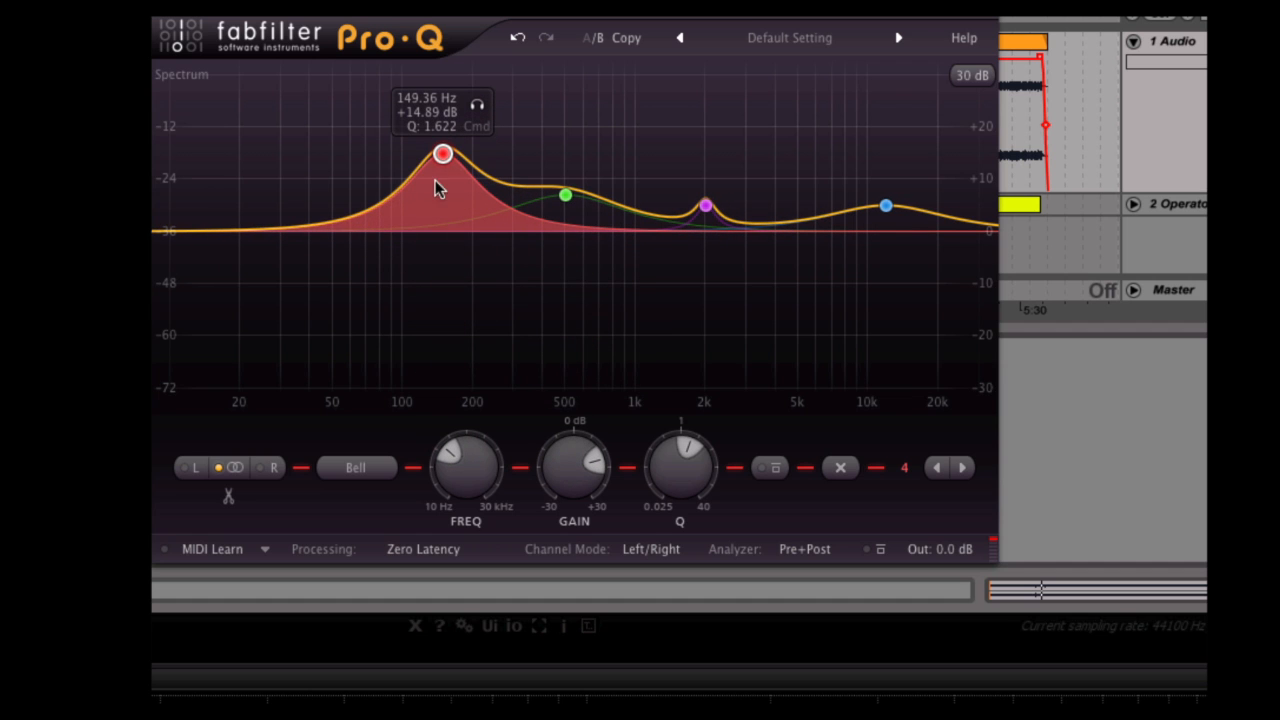
pyautogui.scroll(10, 444, 160)
pyautogui.scroll(1, 446, 163)
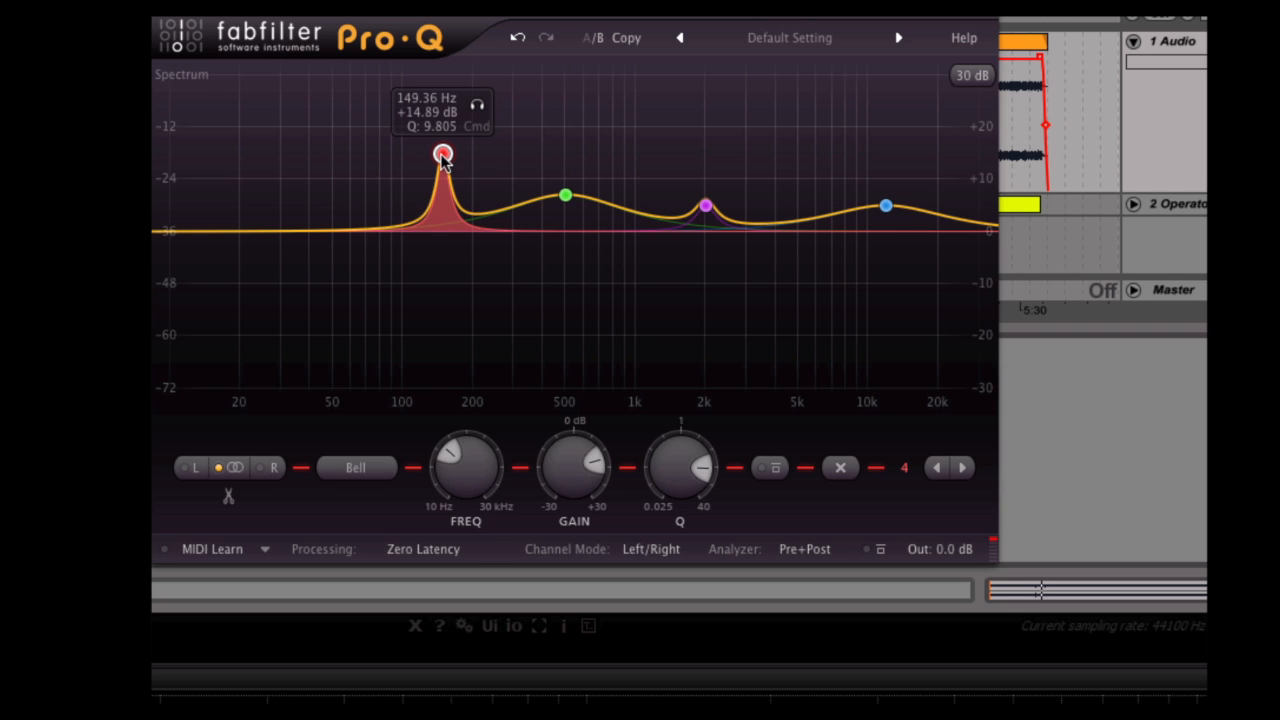
pyautogui.scroll(10, 445, 162)
pyautogui.moveTo(445, 162); pyautogui.dragTo(476, 285)
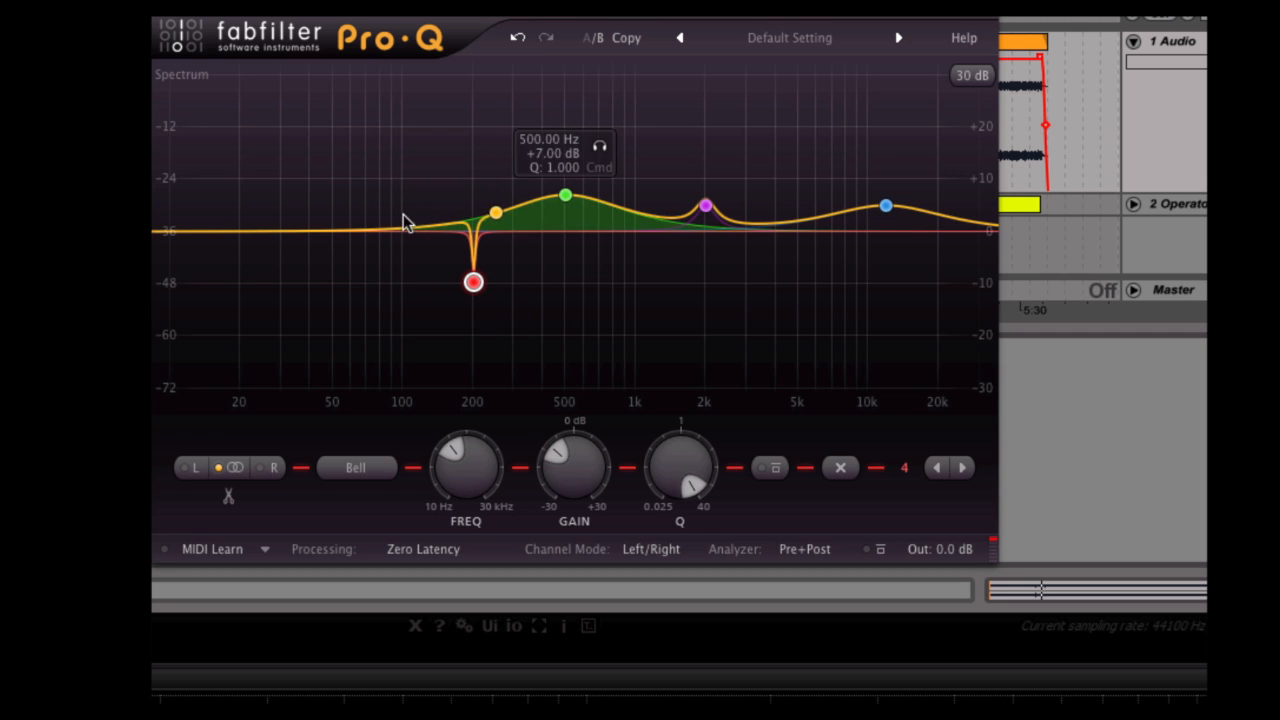
# Add a second bell cut, vary its Q, and place it as a narrow notch of about -8 dB near 135 Hz.
pyautogui.moveTo(381, 240); pyautogui.dragTo(386, 316)
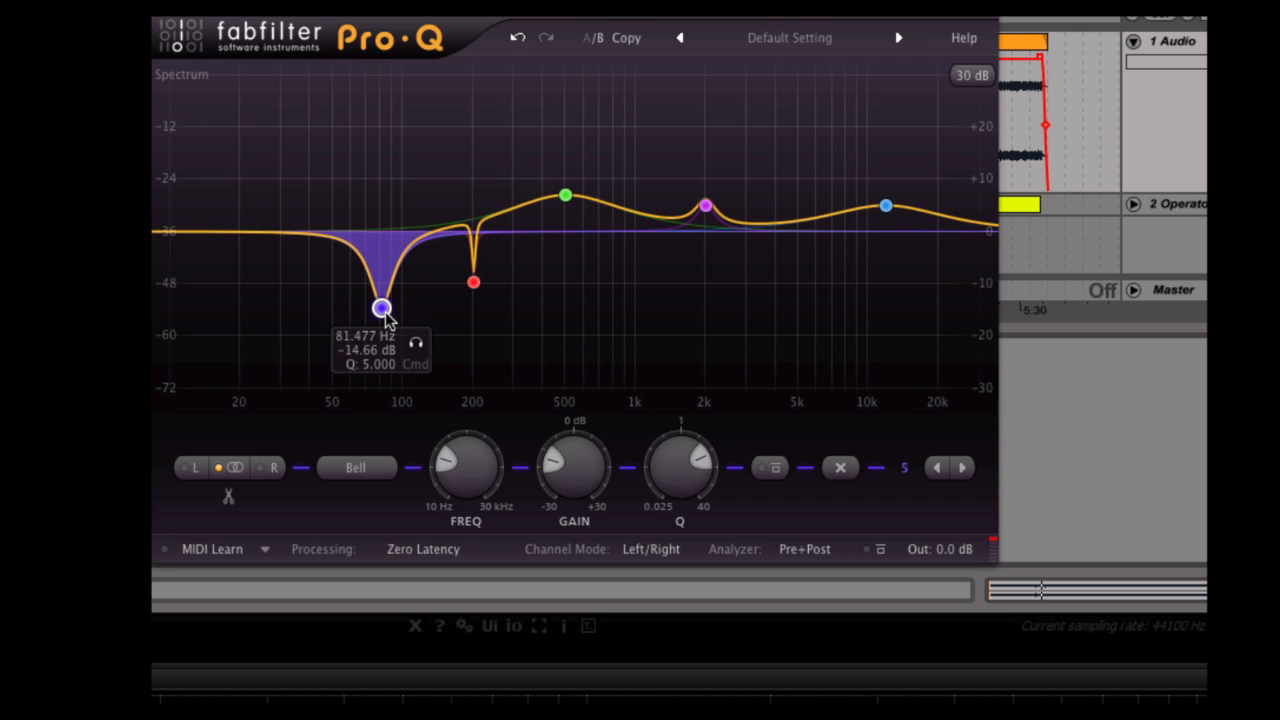
pyautogui.scroll(2, 386, 308)
pyautogui.scroll(-10, 386, 308)
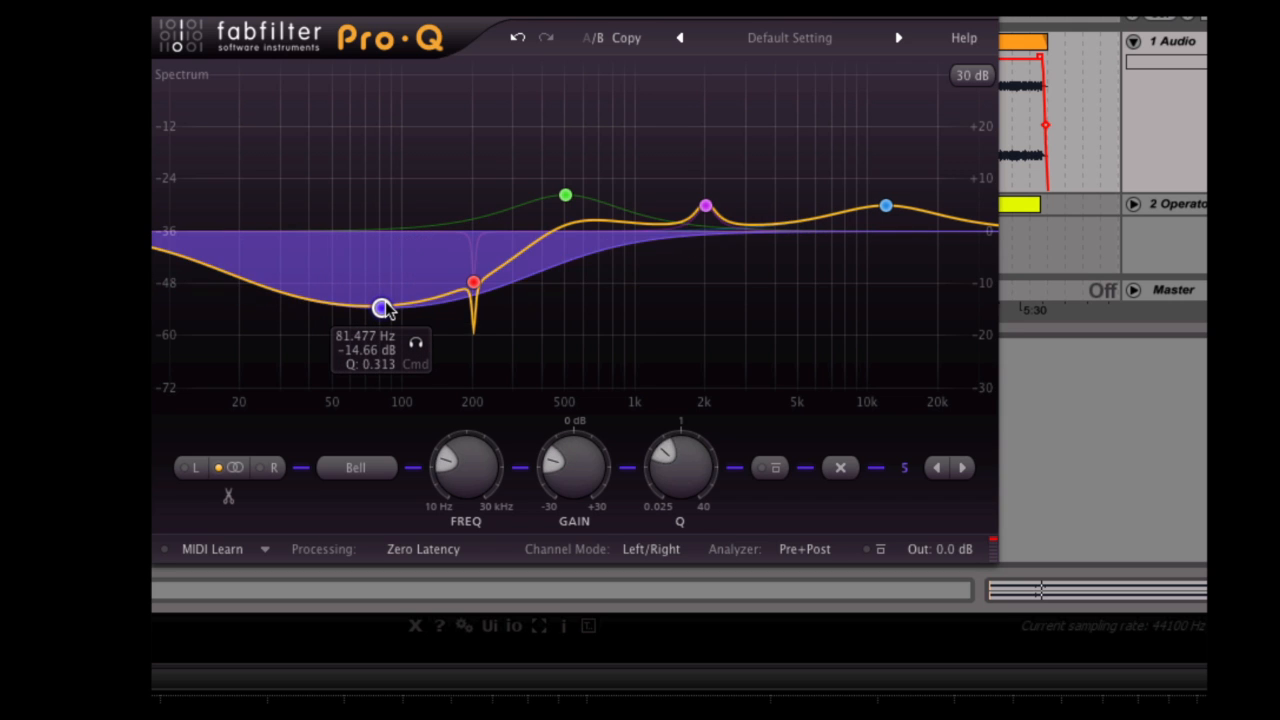
pyautogui.scroll(15, 386, 308)
pyautogui.moveTo(384, 308); pyautogui.dragTo(431, 272)
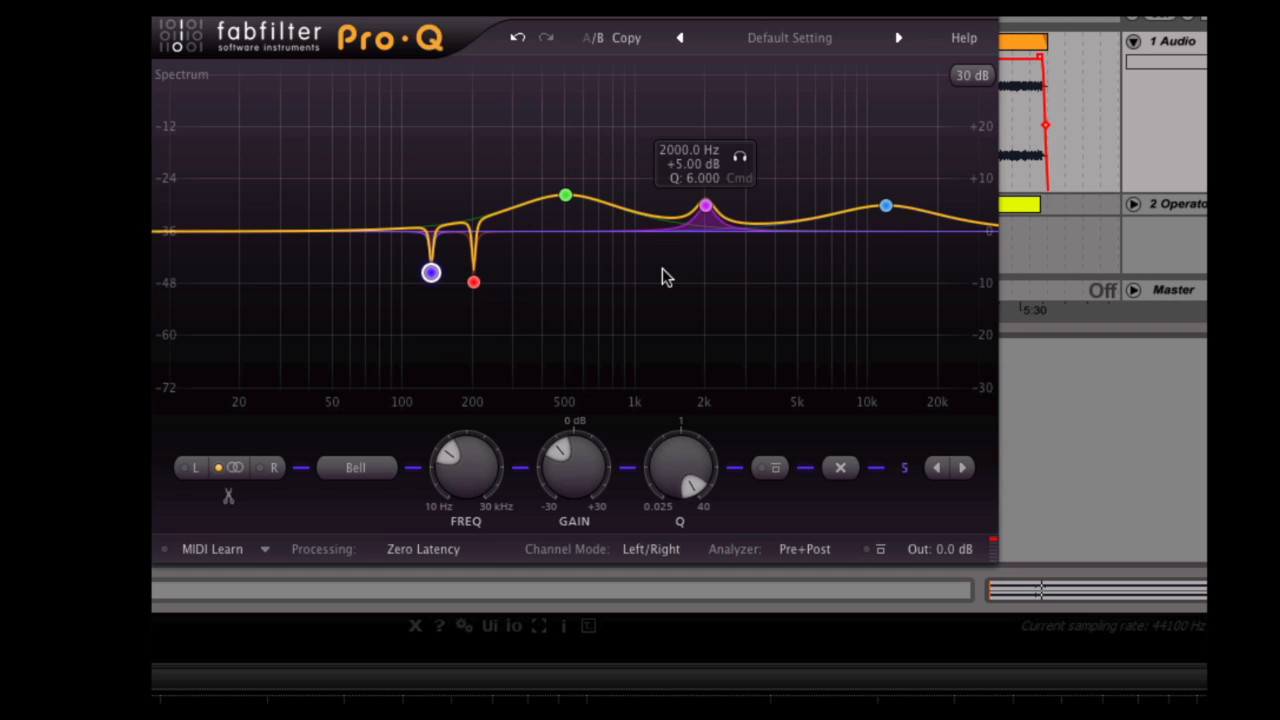
# Add a low shelf band that boosts the lowest frequencies, placed at about 25 Hz.
pyautogui.moveTo(172, 238); pyautogui.dragTo(262, 205)
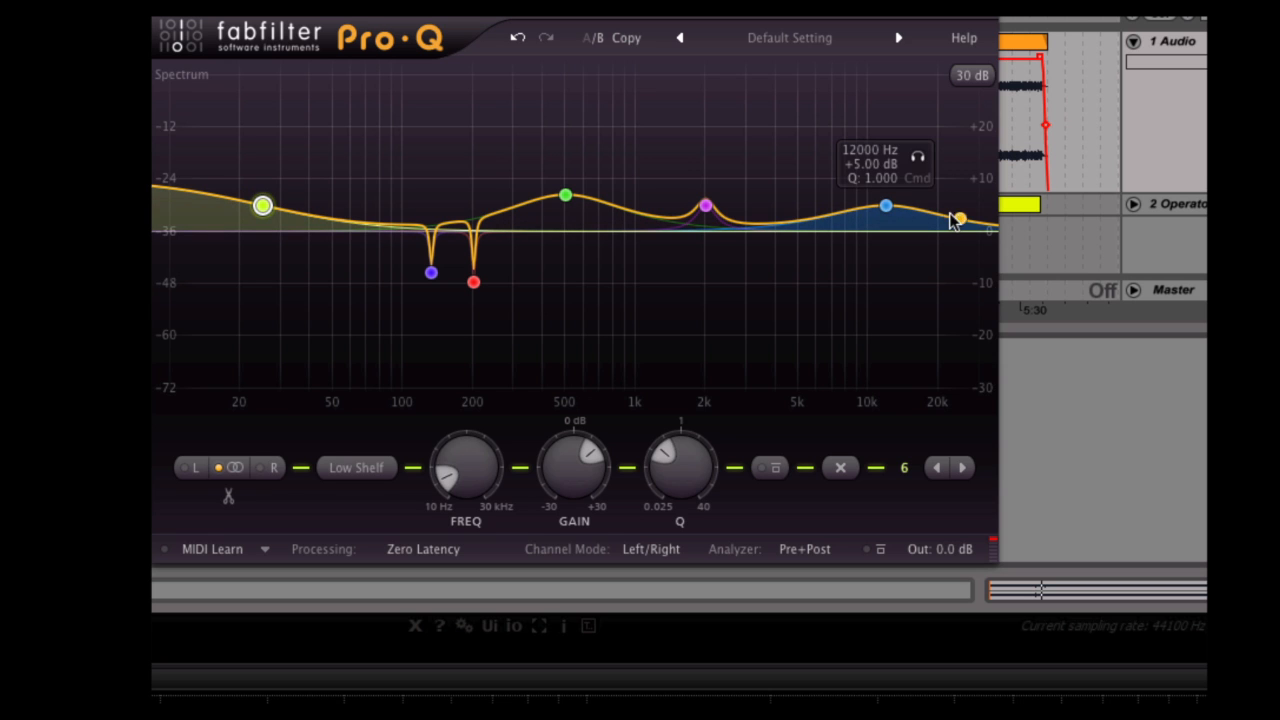
# Add a high shelf boosting about 6.3 dB near 14.7 kHz, and try the same band as a 24 dB/oct high cut.
pyautogui.moveTo(952, 221); pyautogui.dragTo(906, 214)
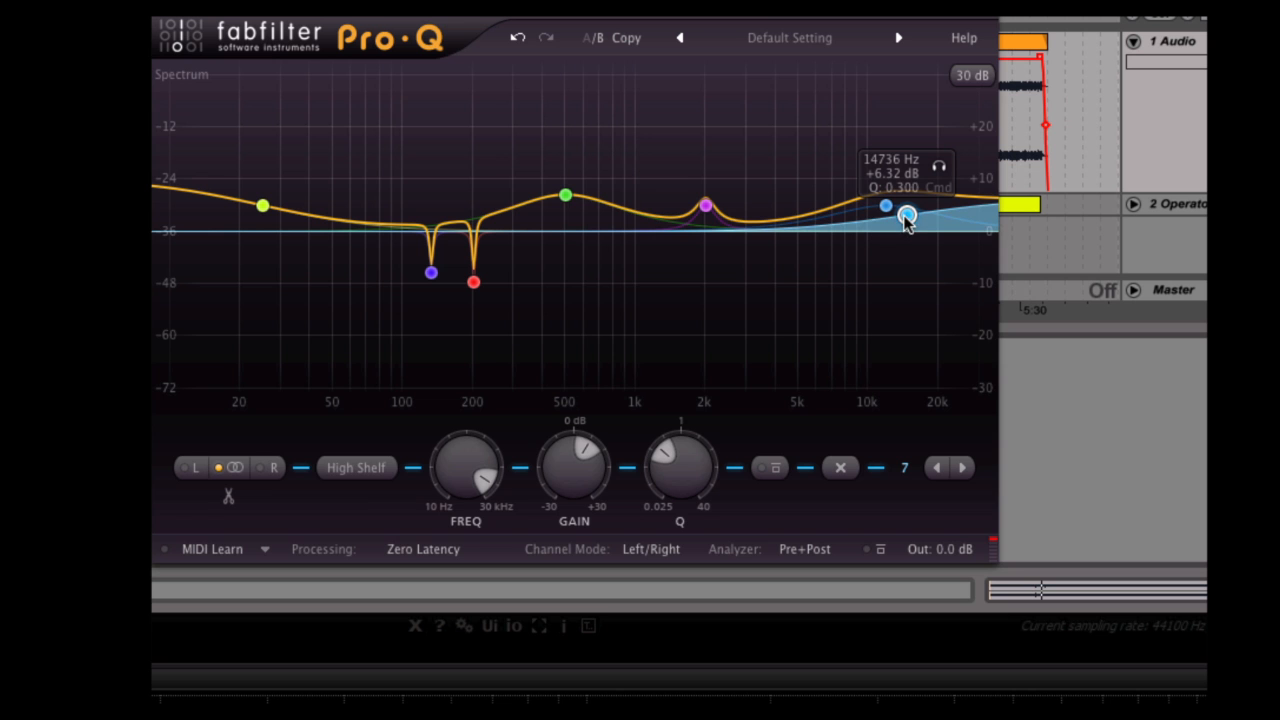
pyautogui.moveTo(906, 216); pyautogui.dragTo(906, 283)
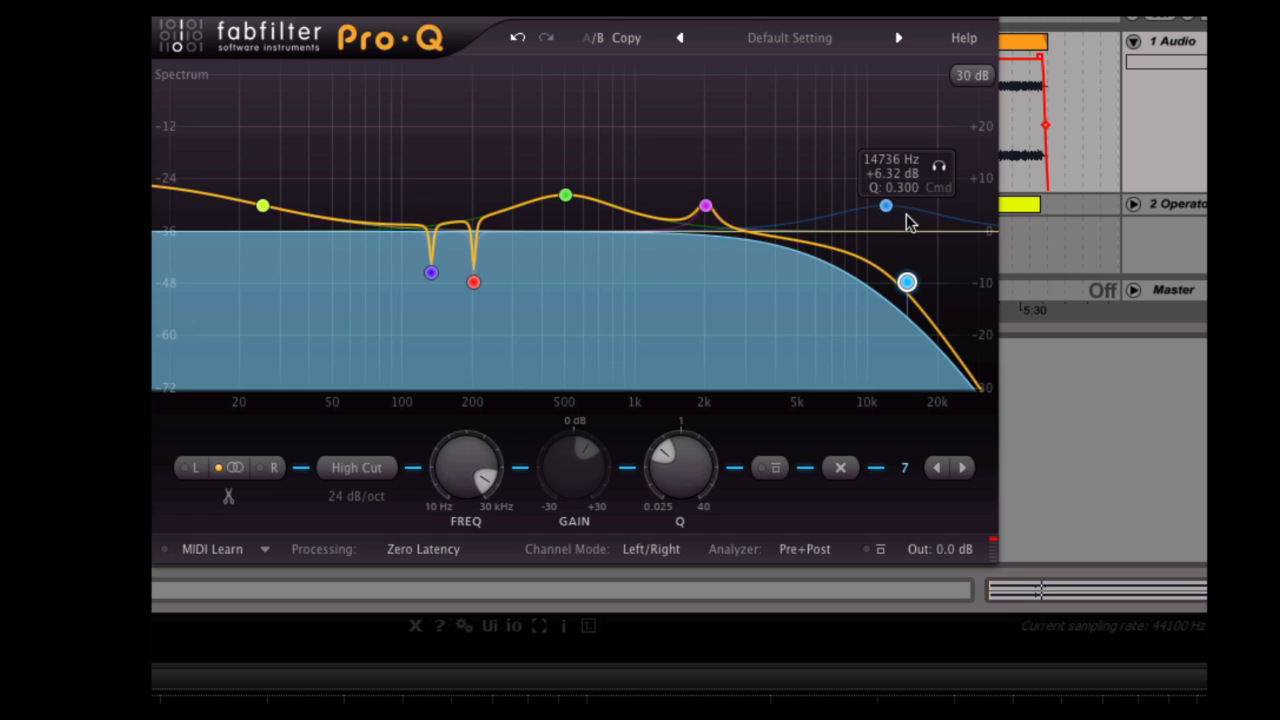
pyautogui.keyDown('alt'); pyautogui.keyDown('super'); pyautogui.click(907, 283); pyautogui.keyUp('super'); pyautogui.keyUp('alt')
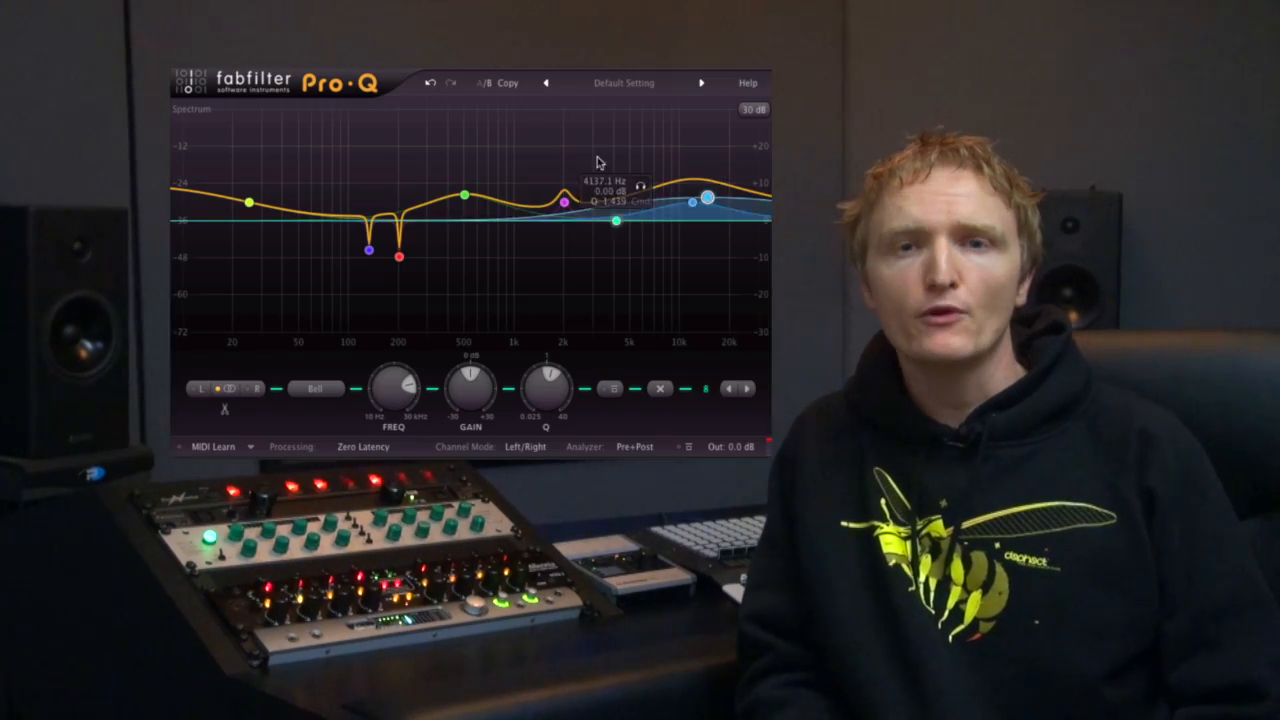
# Add four bell bands: cuts near 3.2 kHz (about -5.6 dB) and 850 Hz (about -19 dB), and strong boosts near 100 Hz and 1.9 kHz.
pyautogui.moveTo(616, 221); pyautogui.dragTo(597, 242)
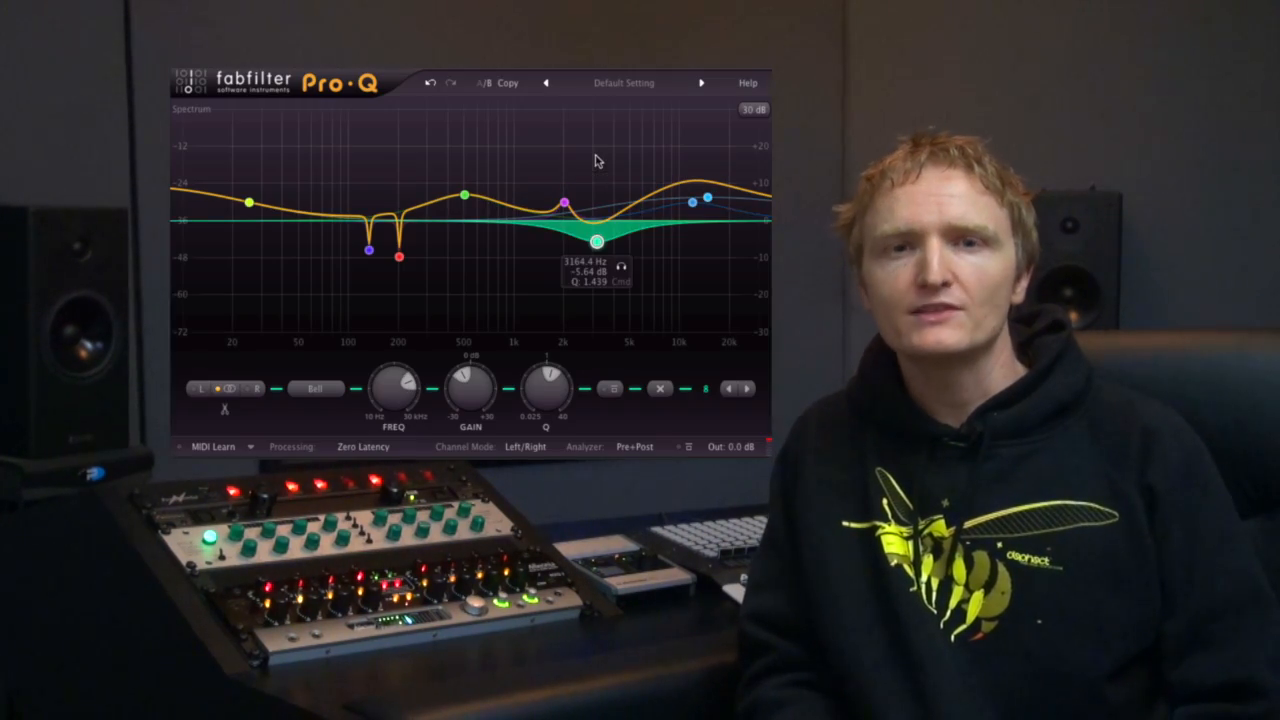
pyautogui.moveTo(283, 210); pyautogui.dragTo(323, 158)
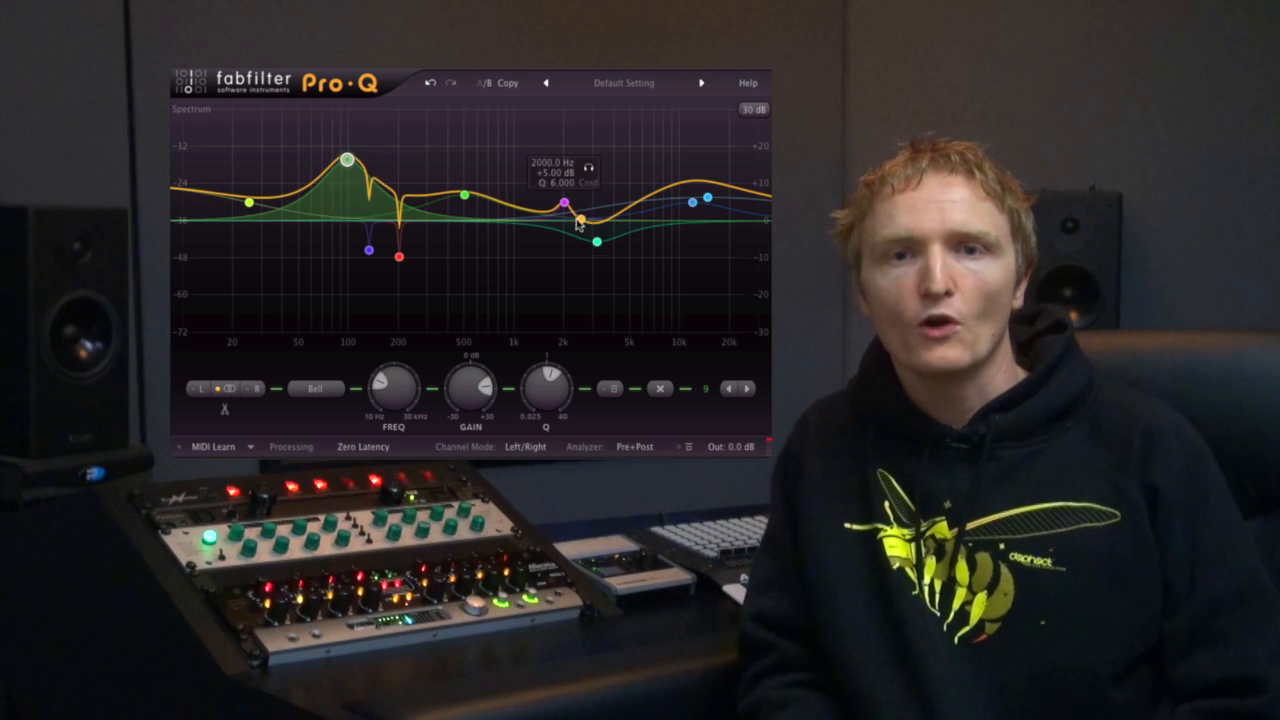
pyautogui.moveTo(500, 203); pyautogui.dragTo(502, 291)
pyautogui.moveTo(592, 223); pyautogui.dragTo(557, 160)
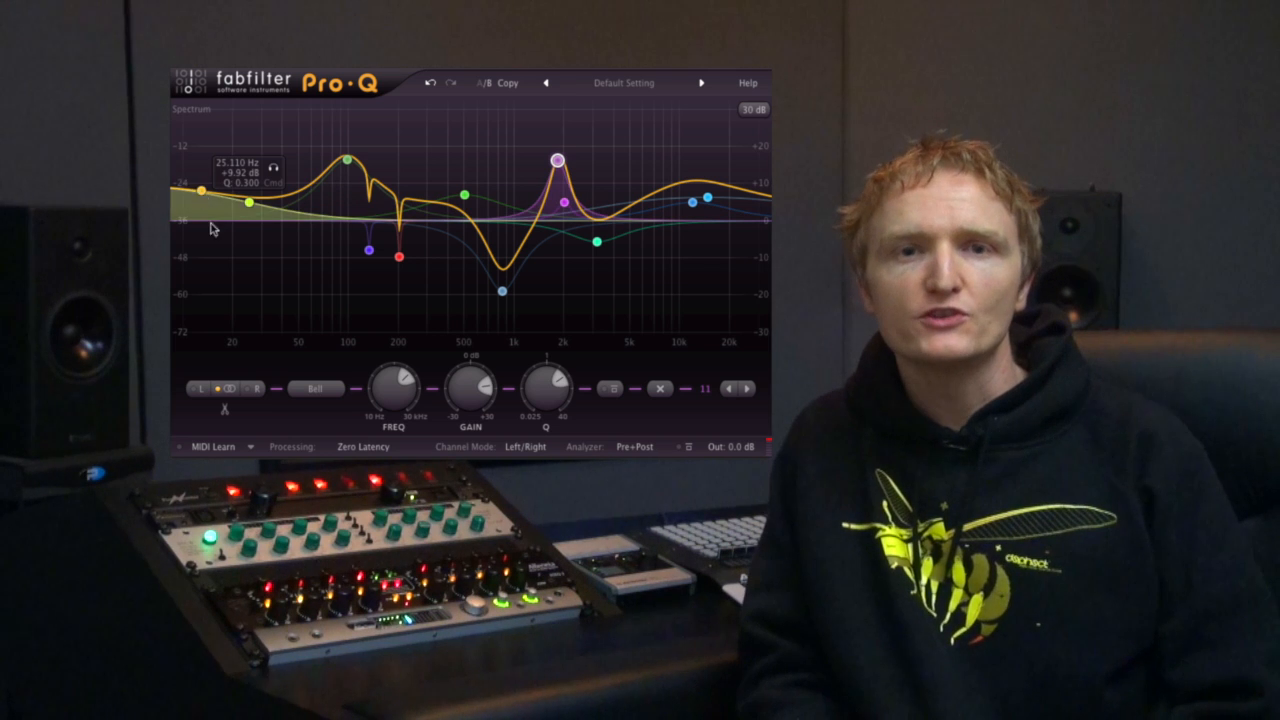
# Add a low shelf cut near 25 Hz and a bell cut of about -17 dB near 8.1 kHz, varying the bell's Q.
pyautogui.moveTo(214, 228); pyautogui.dragTo(246, 257)
pyautogui.moveTo(656, 198); pyautogui.dragTo(664, 260)
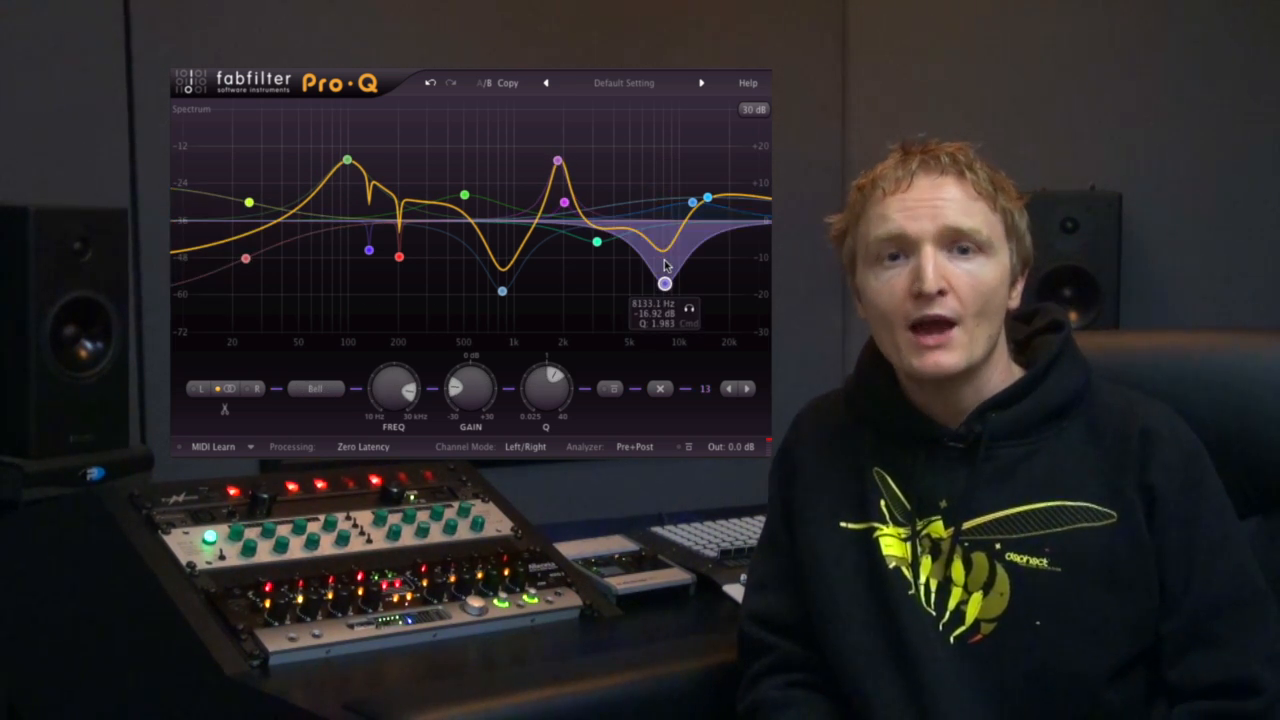
pyautogui.scroll(-10, 664, 260)
pyautogui.scroll(10, 664, 260)
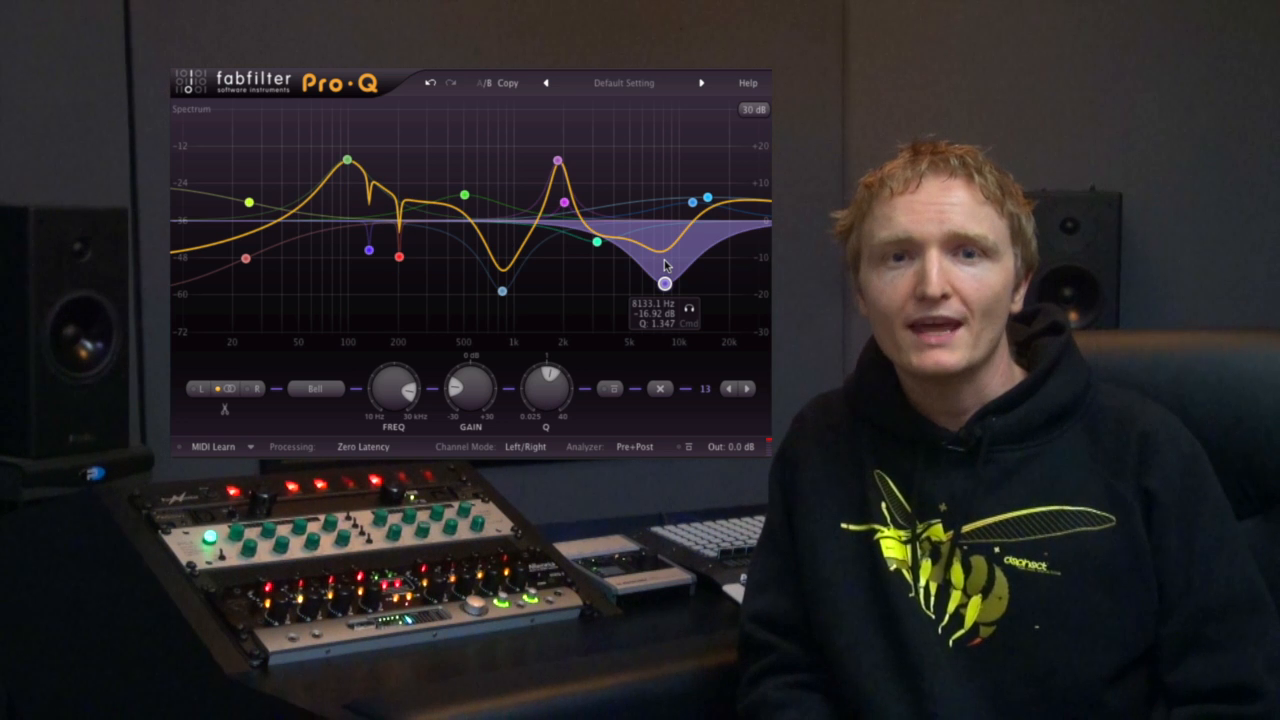